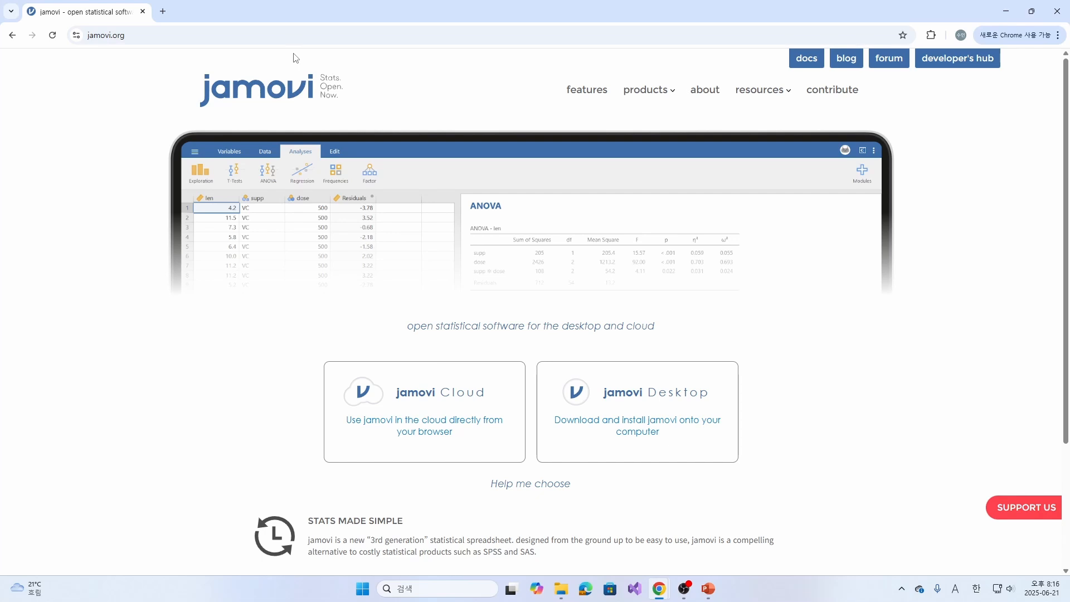
- Try to start a jamovi Cloud session from the jamovi website with the signed-in account
left_click(446, 412)
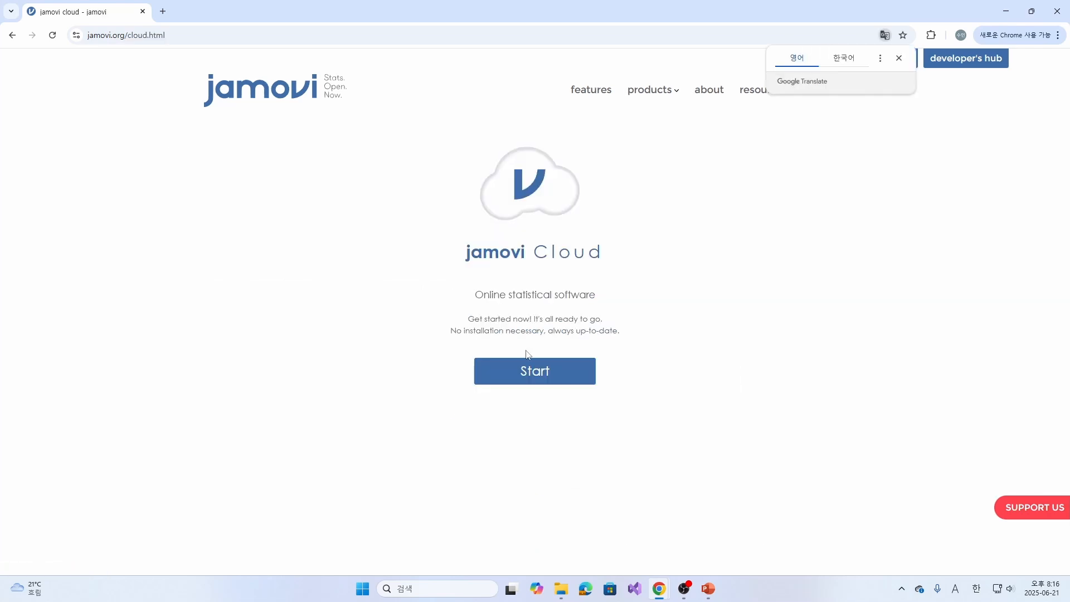
left_click(528, 378)
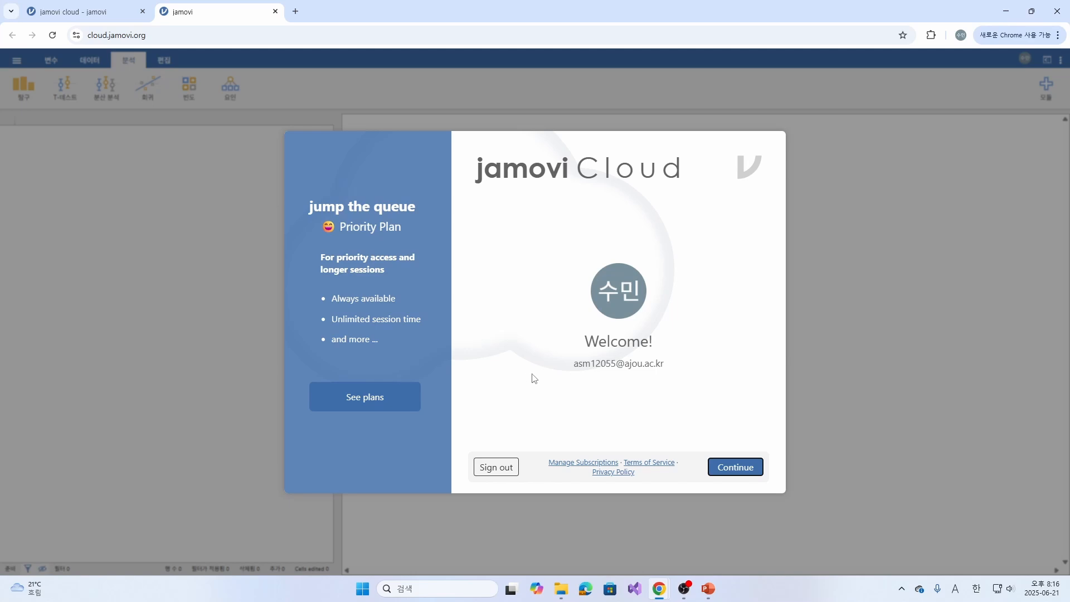
left_click(717, 467)
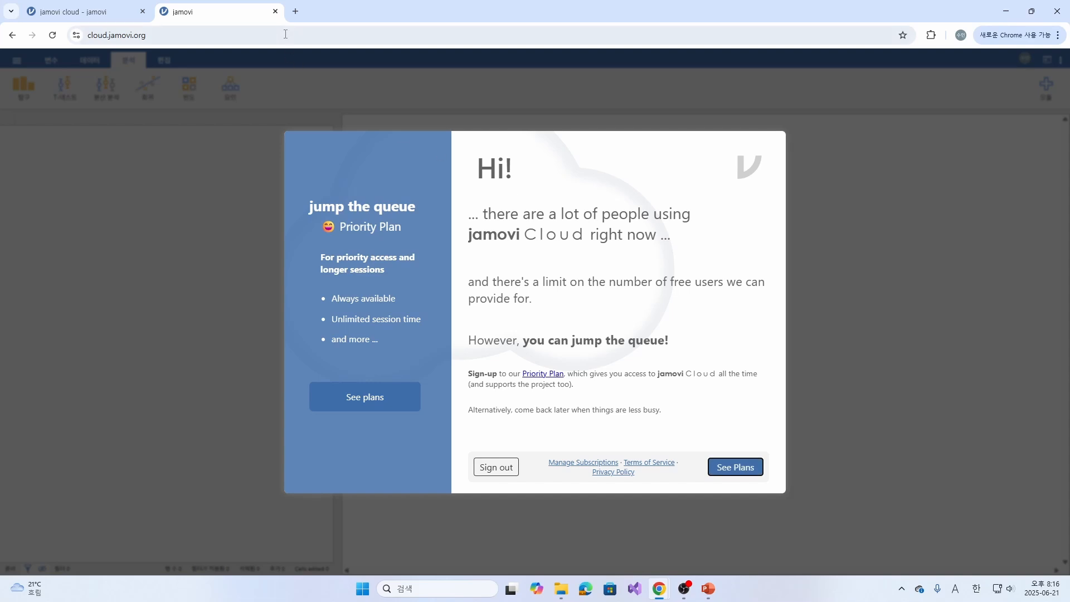
left_click(276, 11)
left_click(284, 88)
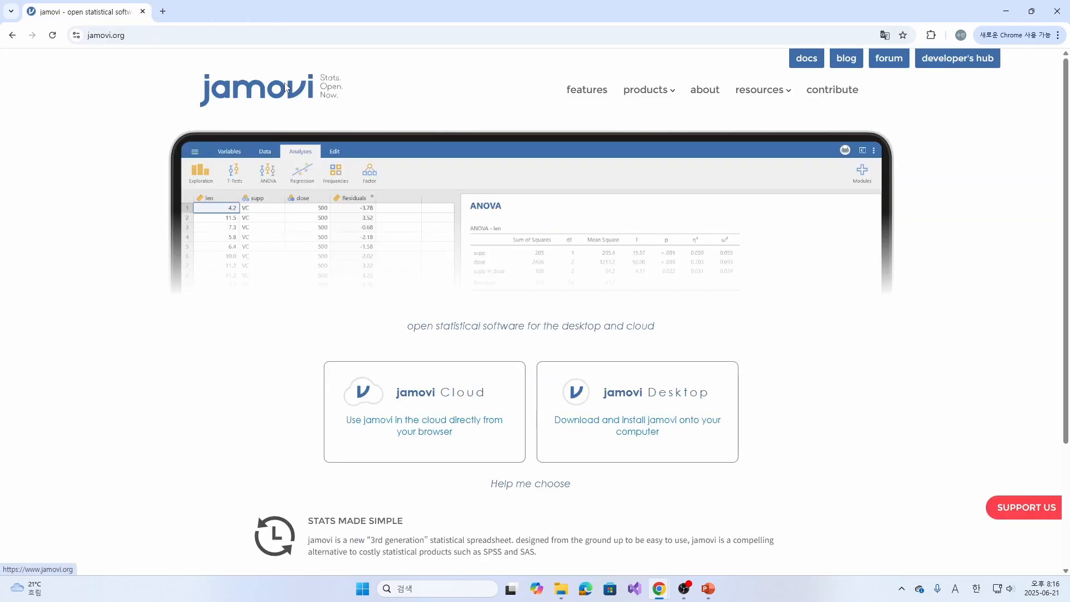
- Open the jamovi Desktop download page, and launch the installed jamovi 2.6.26 desktop application
left_click(713, 411)
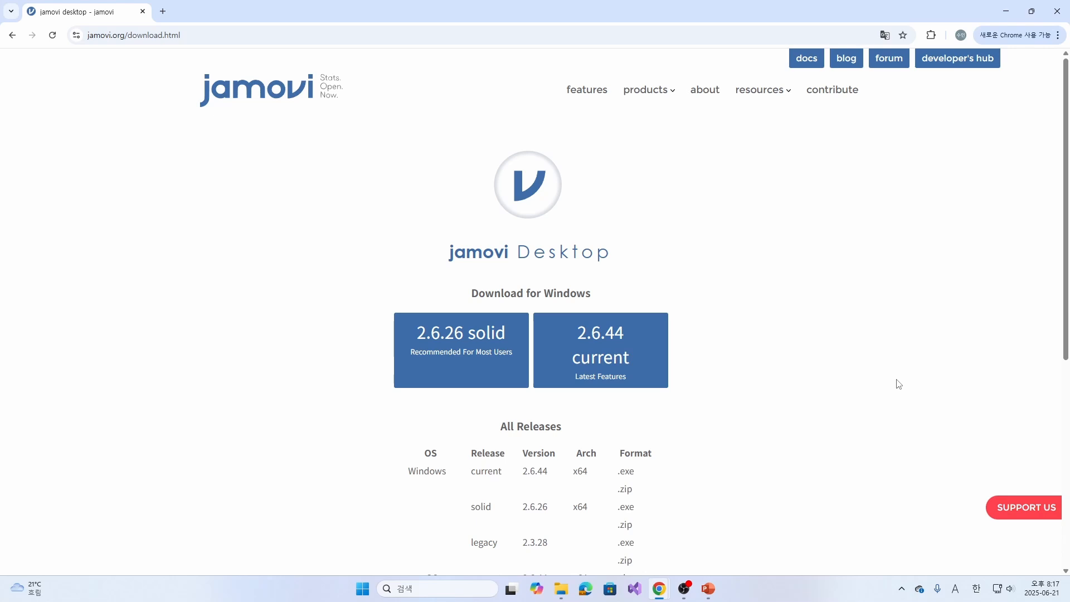
left_click(363, 589)
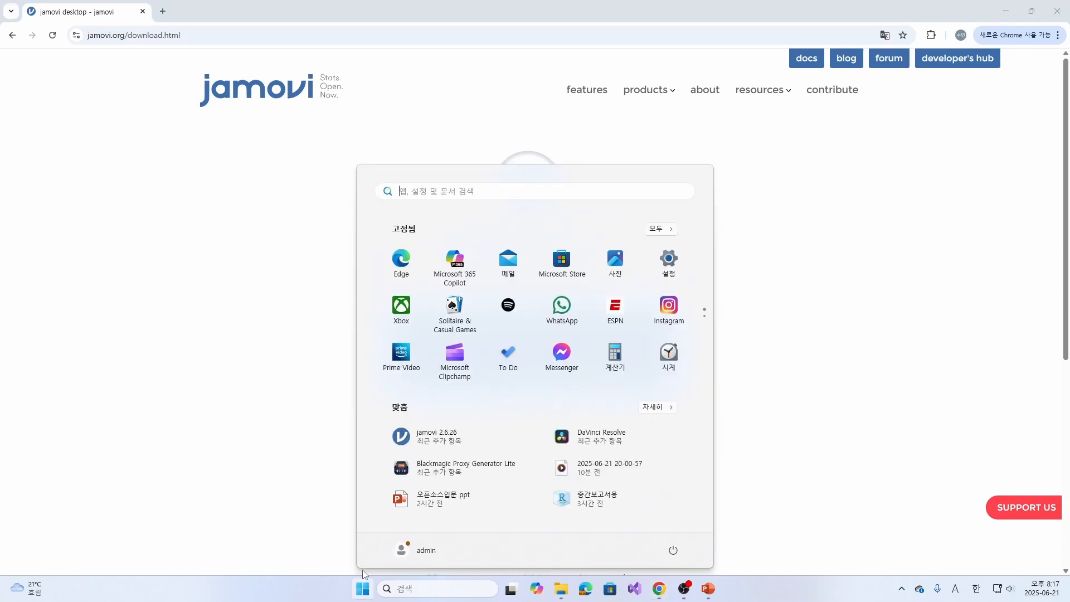
left_click(455, 448)
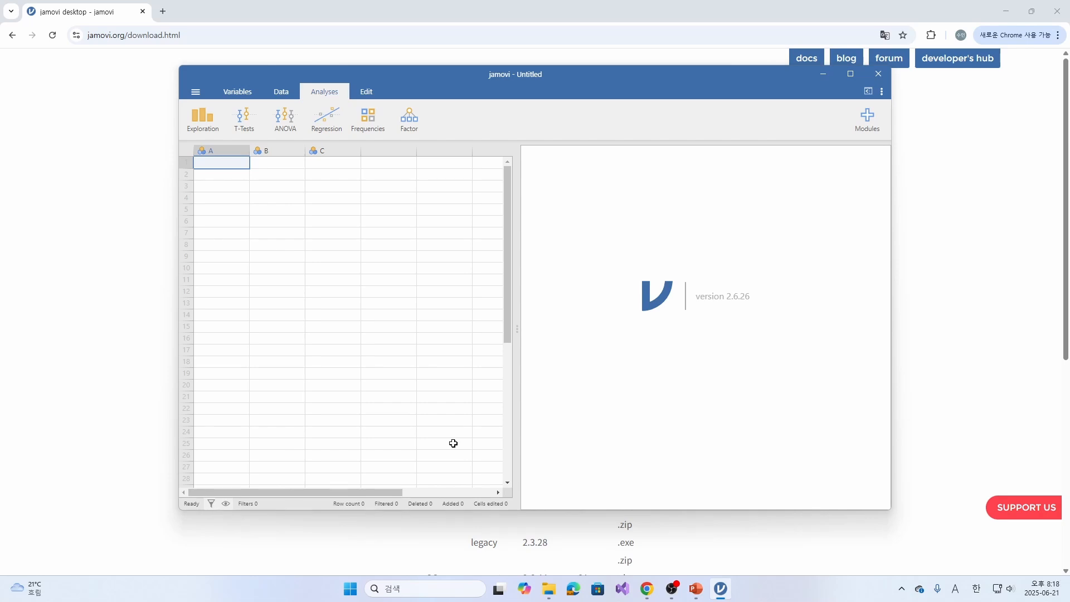
- Set the interface language to Korean and restart jamovi 2.6.26 to apply it
left_click(882, 93)
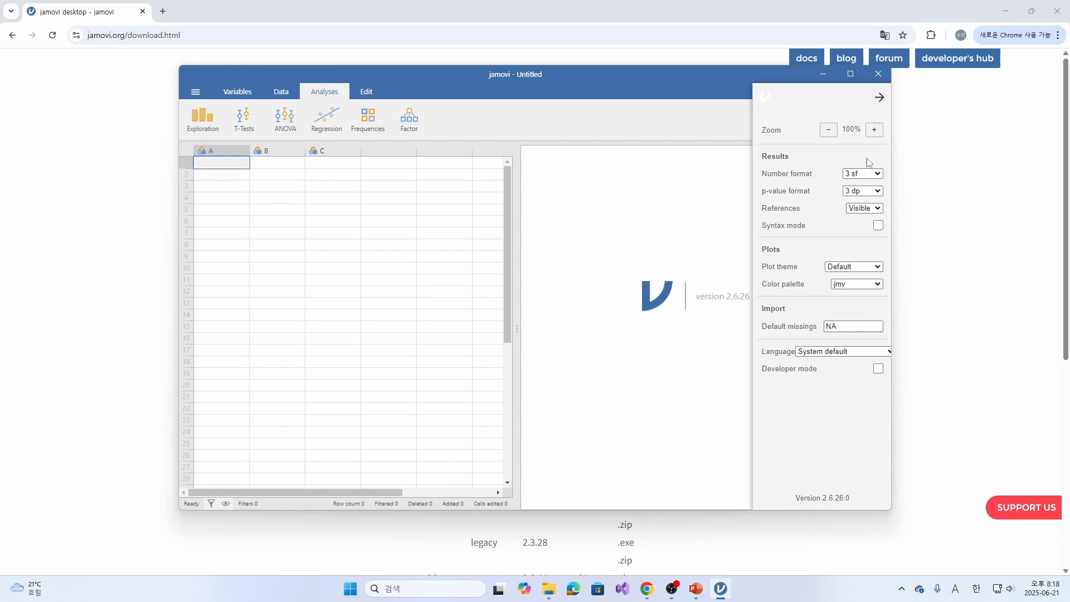
left_click(845, 355)
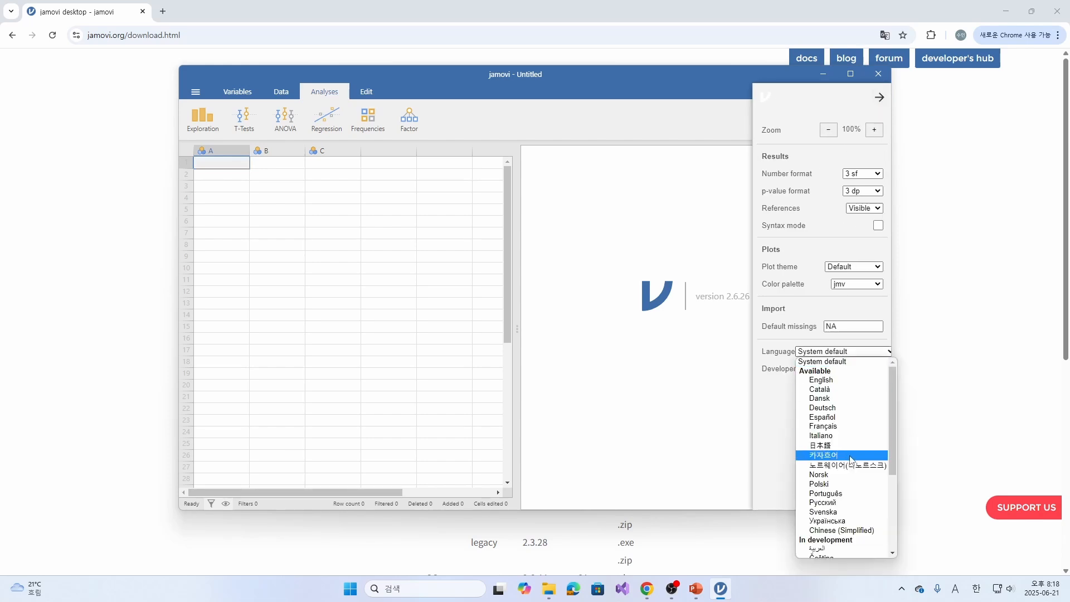
scroll(845, 454, "down", 3)
left_click(847, 487)
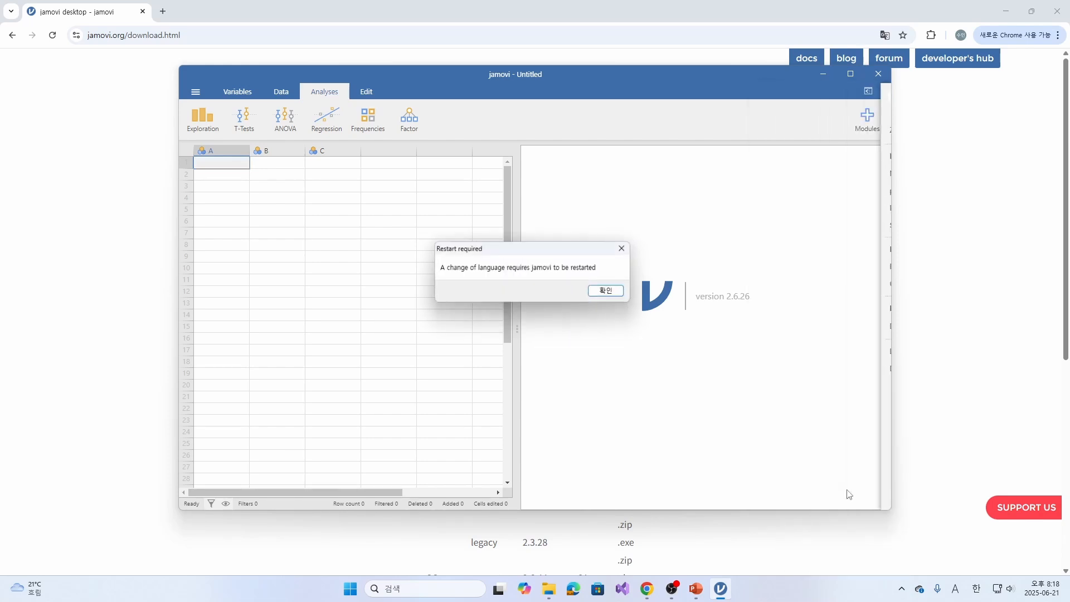
left_click(606, 291)
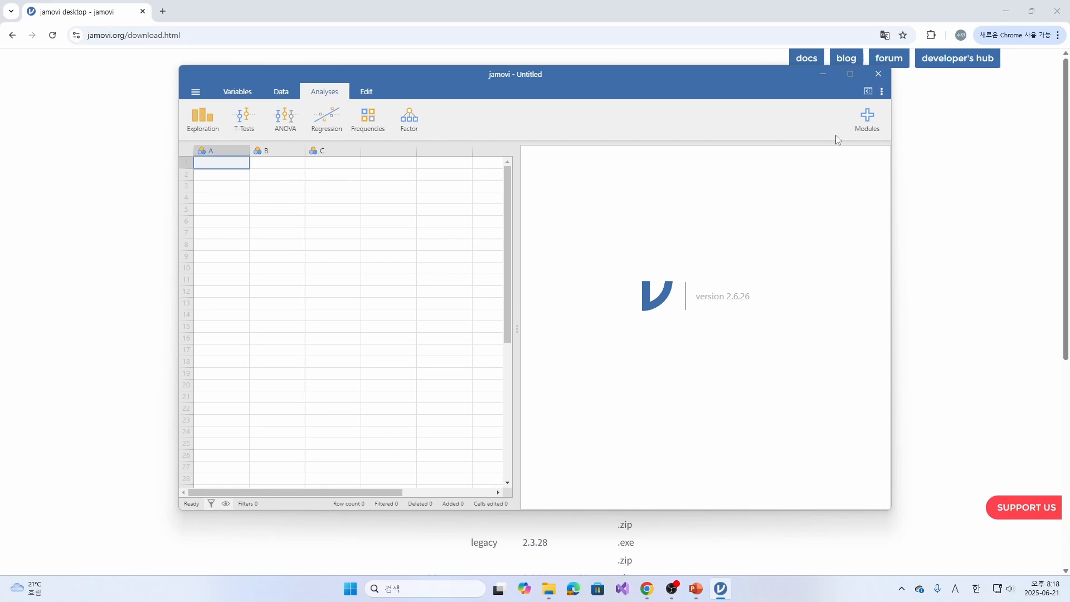
left_click(868, 78)
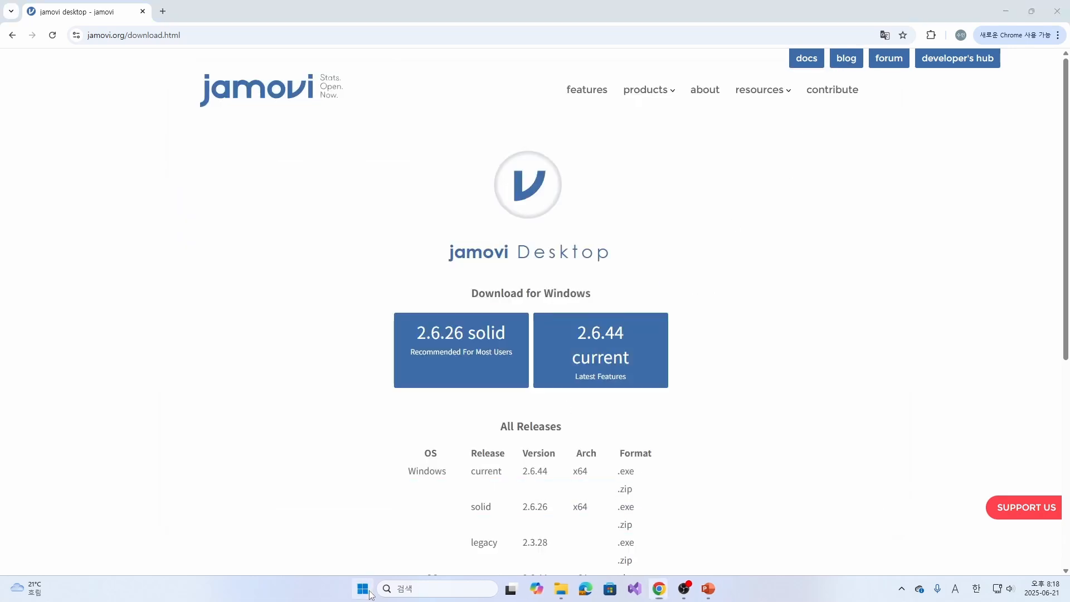
left_click(361, 587)
left_click(439, 432)
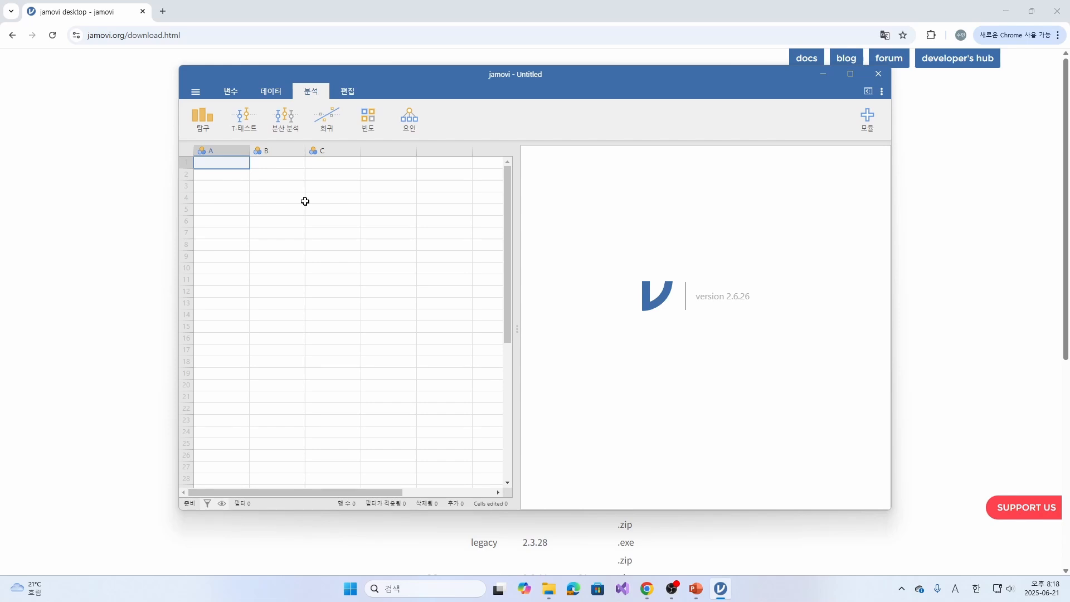
- Open the 앤더슨의 아이리스 데이터 dataset from the data library and look through its rows
left_click(203, 97)
left_click(209, 177)
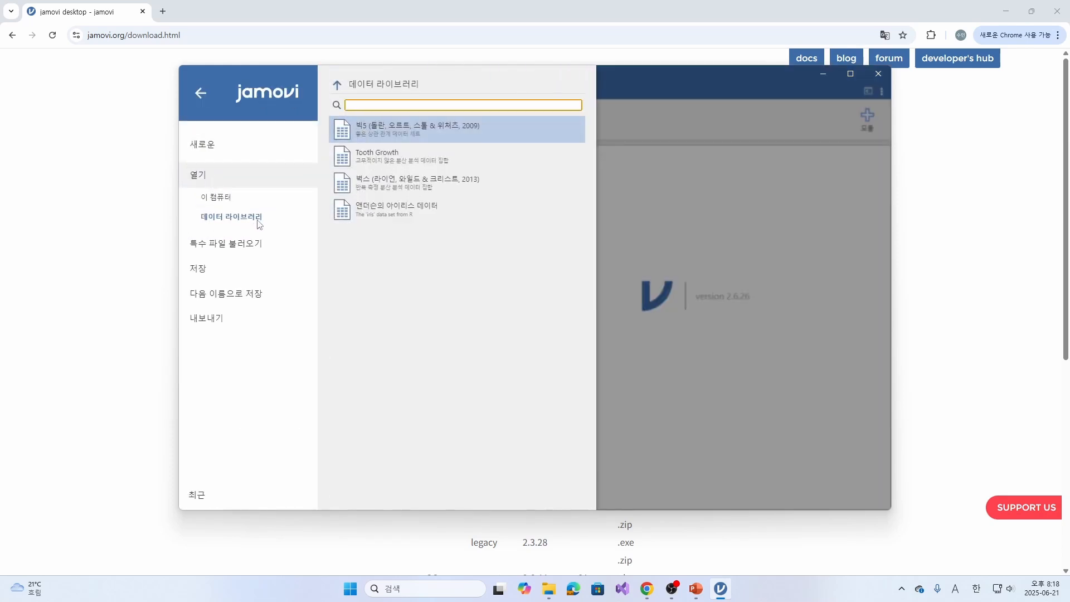
left_click(435, 217)
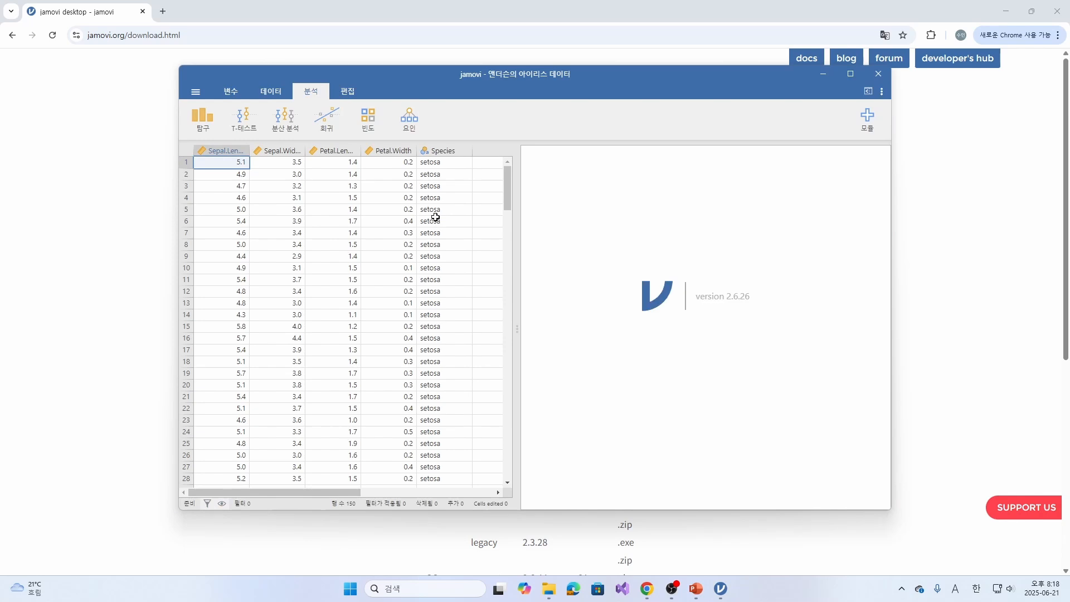
scroll(308, 391, "down", 14)
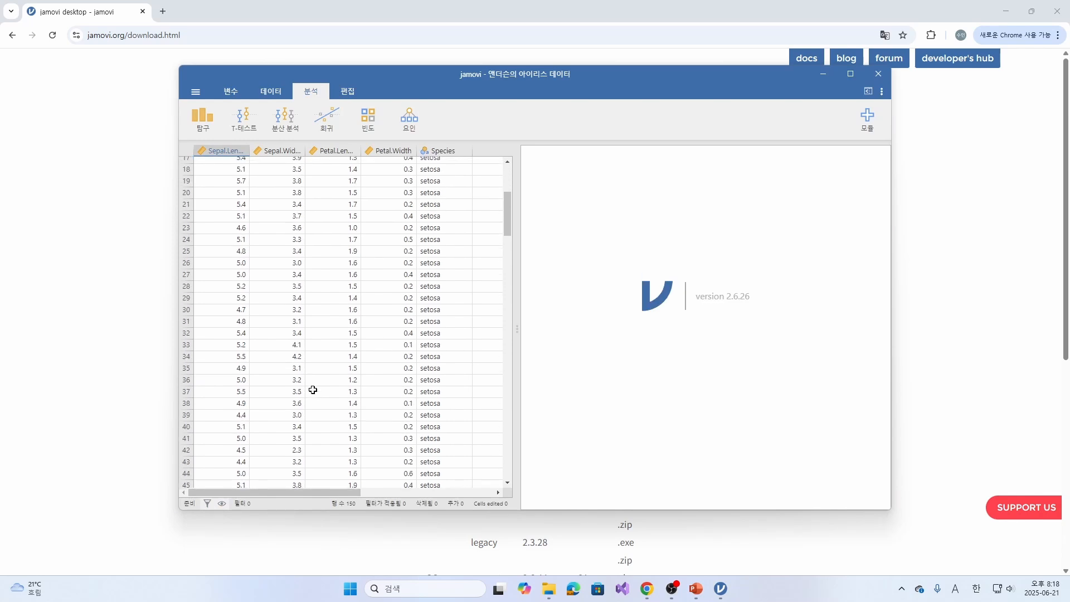
scroll(308, 391, "down", 15)
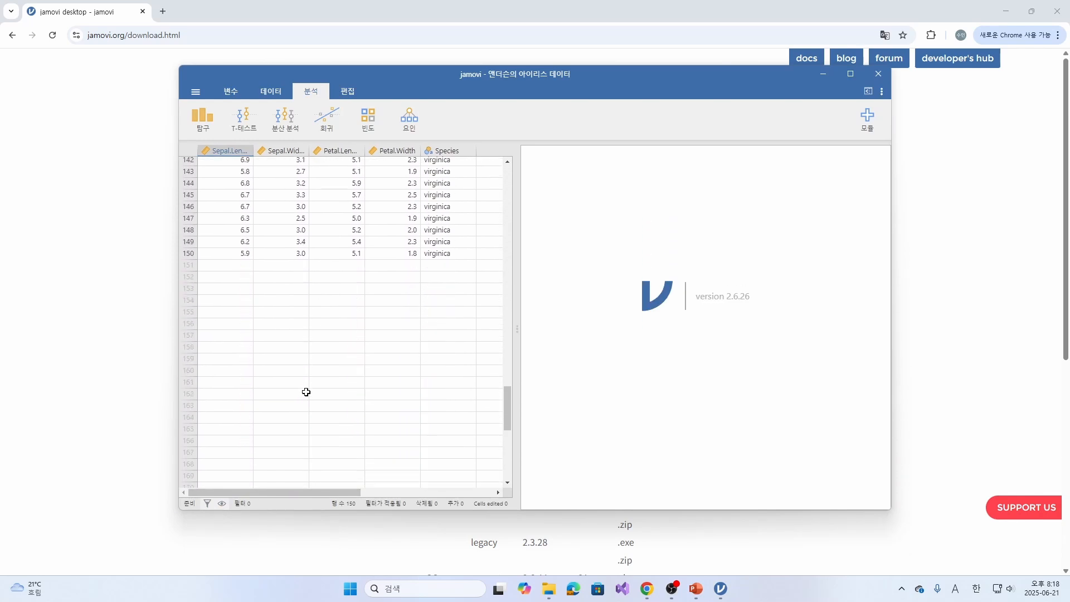
scroll(320, 432, "up", 20)
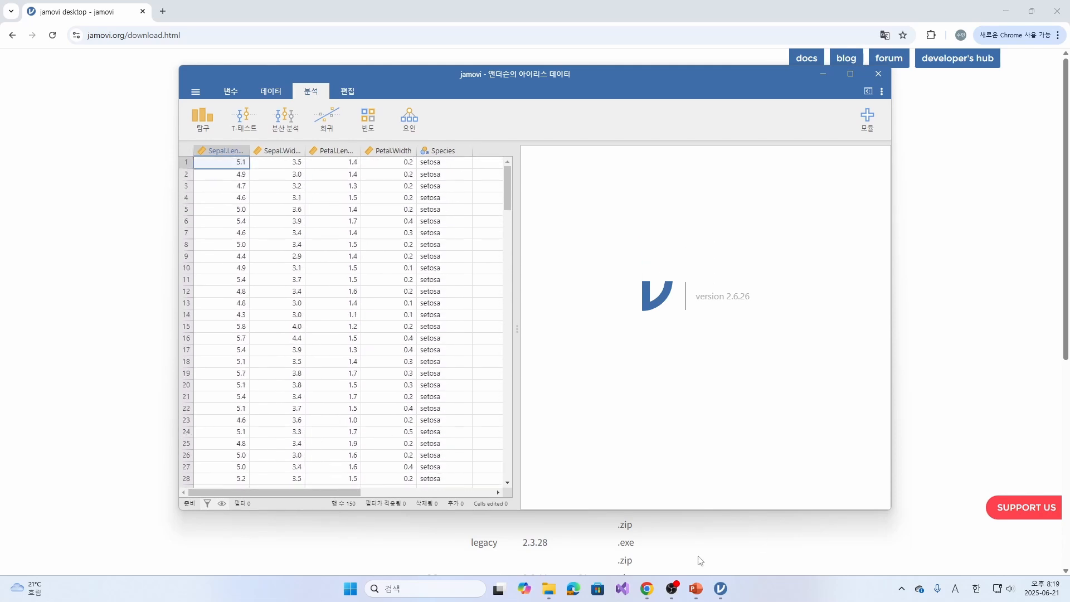
- Rename the Sepal.Length variable as 꽃받침길이
left_click(720, 588)
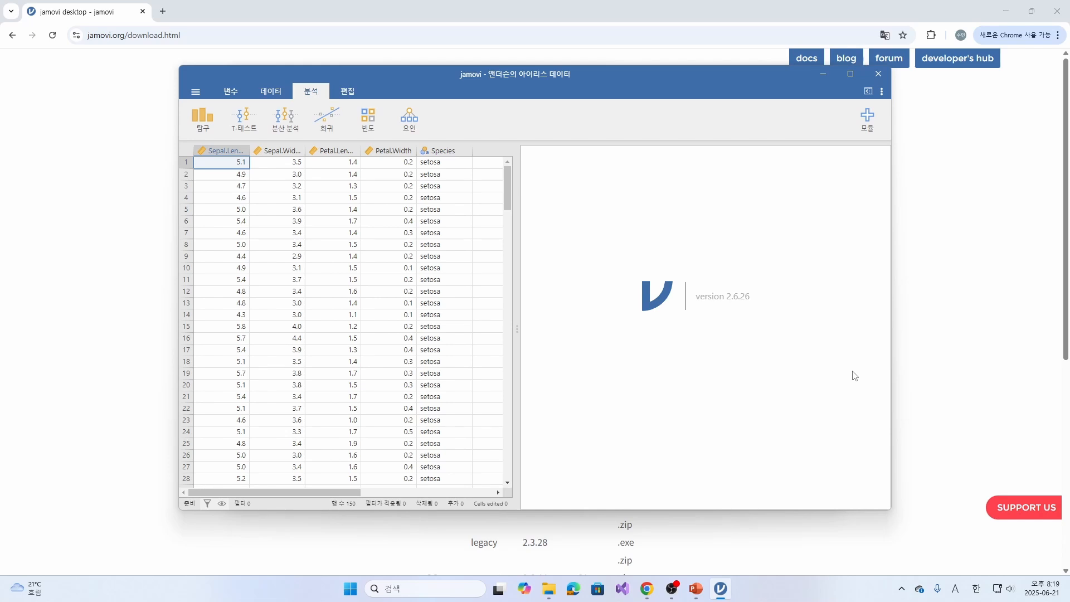
double_click(217, 151)
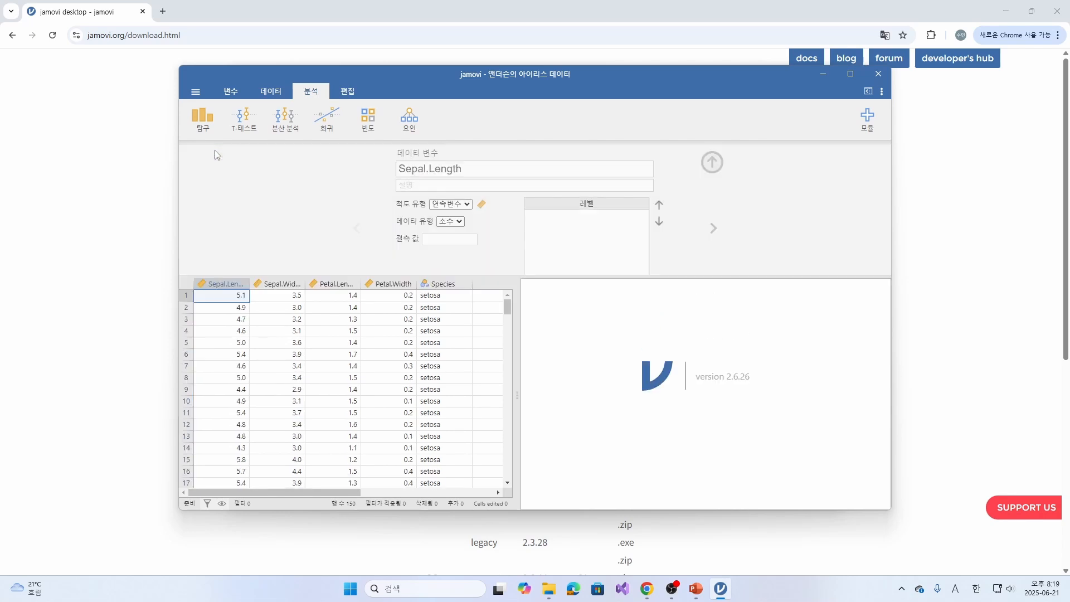
left_click(466, 172)
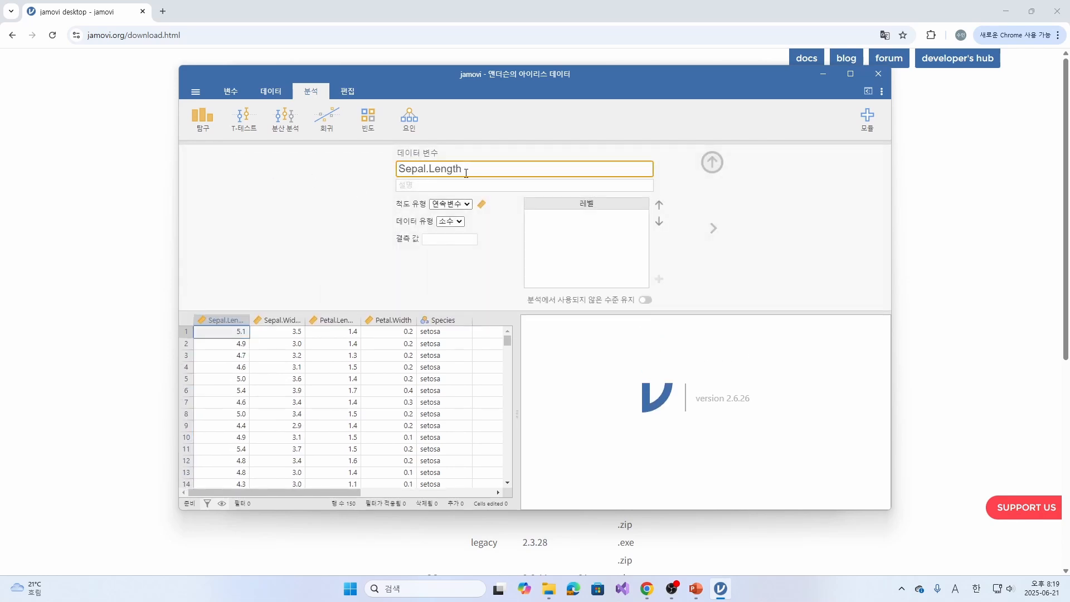
left_click_drag(489, 173, 385, 173)
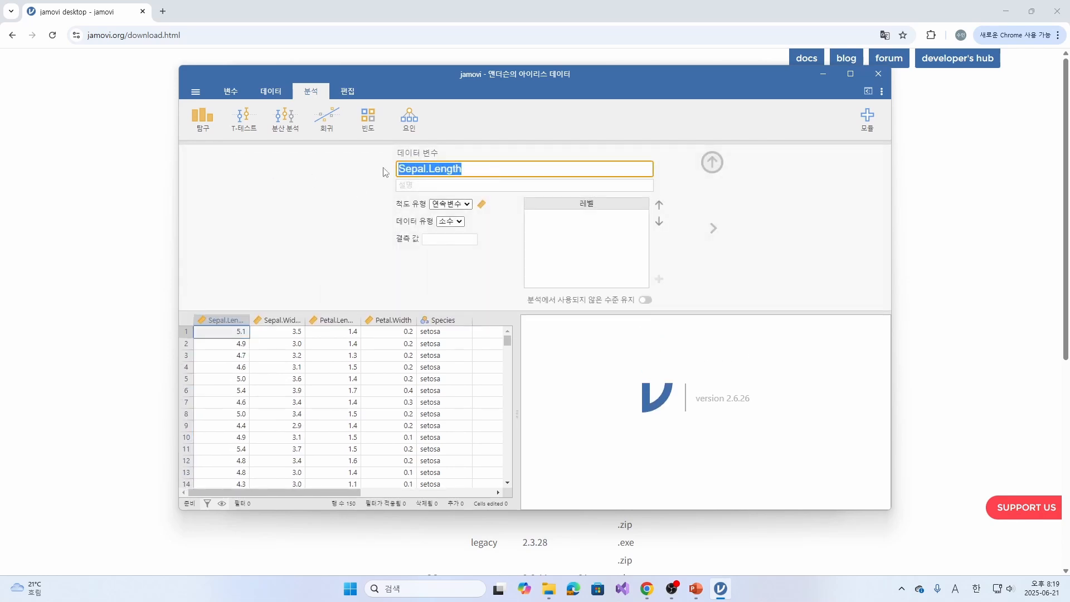
type("Rh")
key("BackSpace")
key("BackSpace")
key("Hangul")
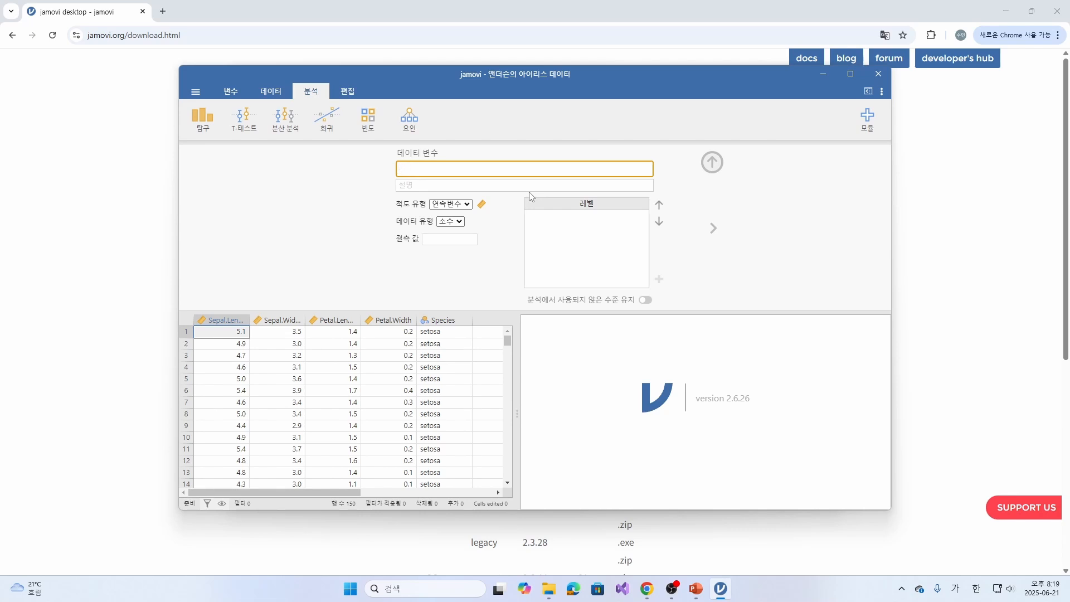
type("꽃받침길이")
key("Return")
- Rename the Sepal.Width variable as 꽃받침넓이, correcting the extra character in the name
left_click(277, 320)
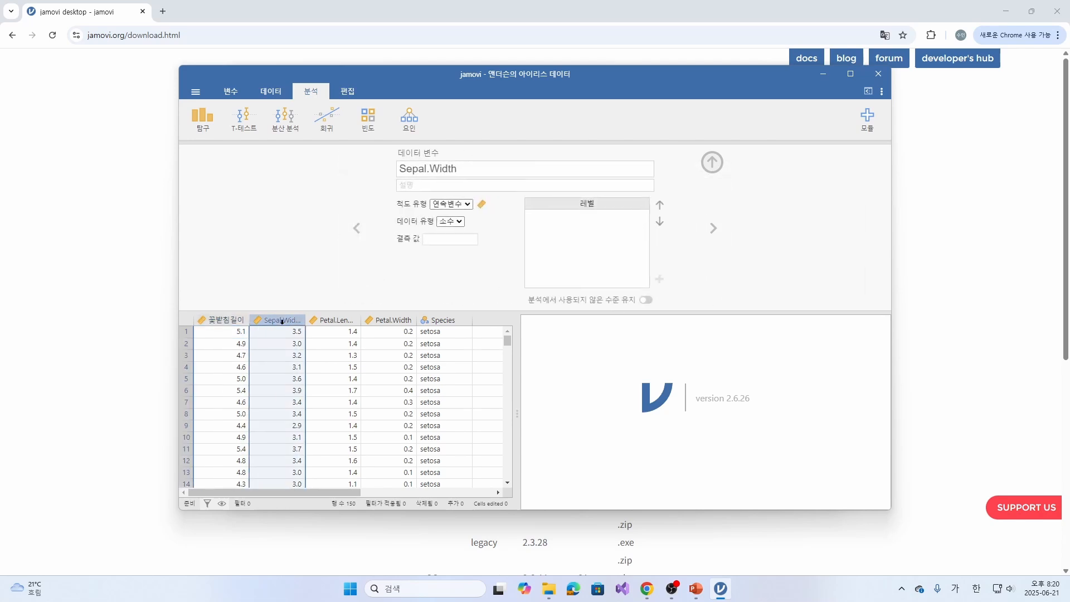
left_click(473, 170)
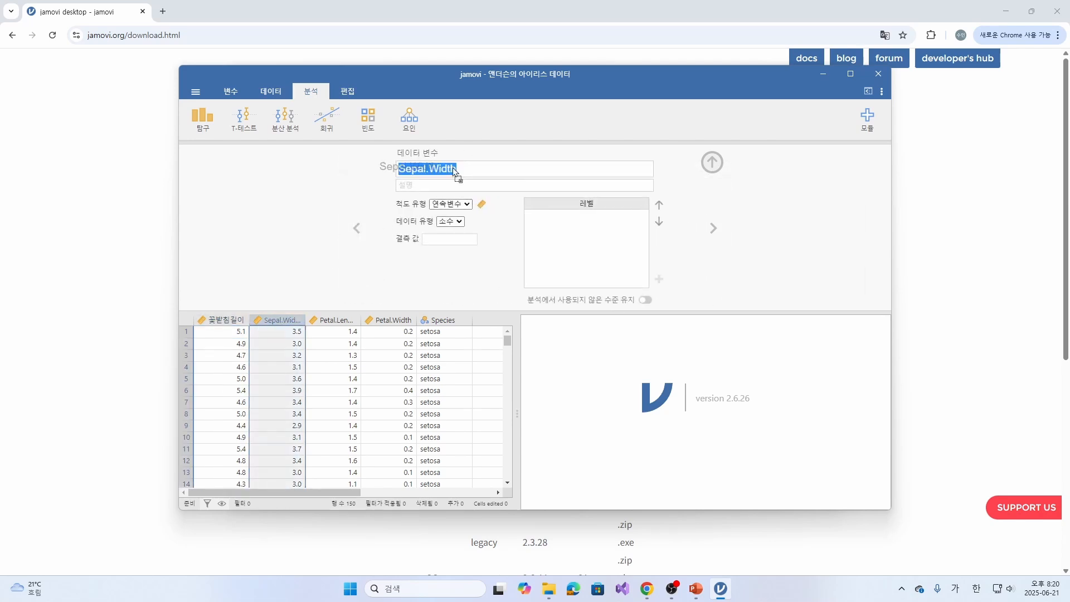
type("꽃")
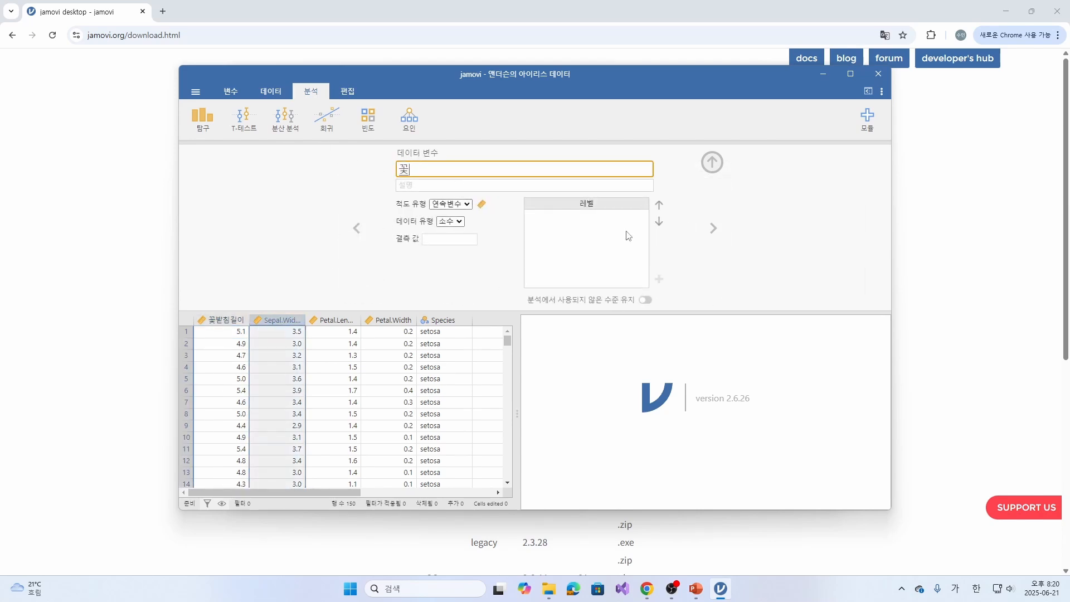
type("받침넓이")
left_click(342, 322)
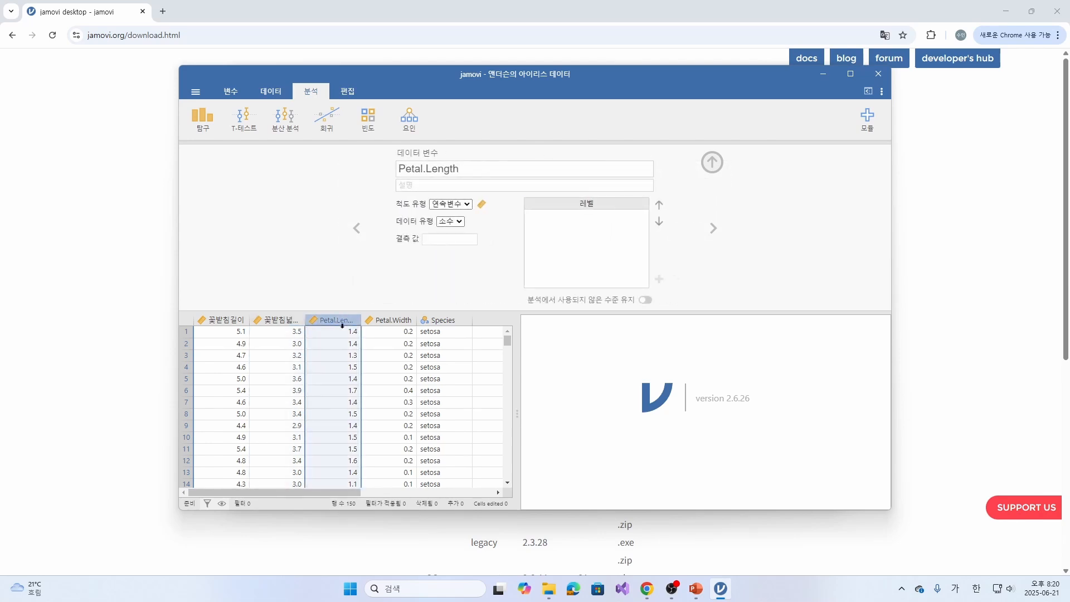
left_click(278, 320)
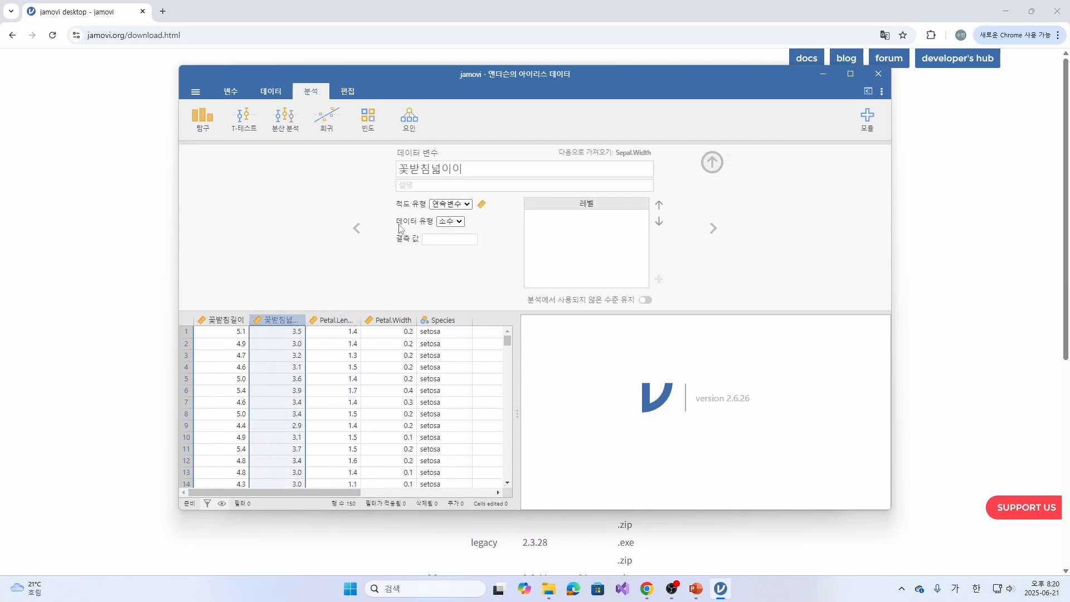
left_click(479, 170)
left_click(469, 172)
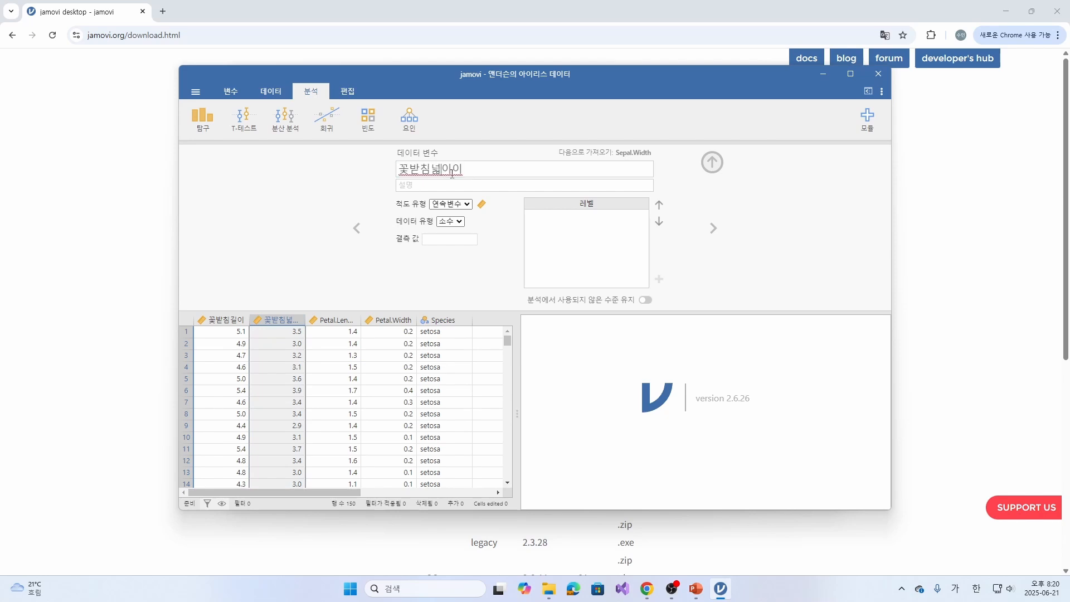
key("BackSpace")
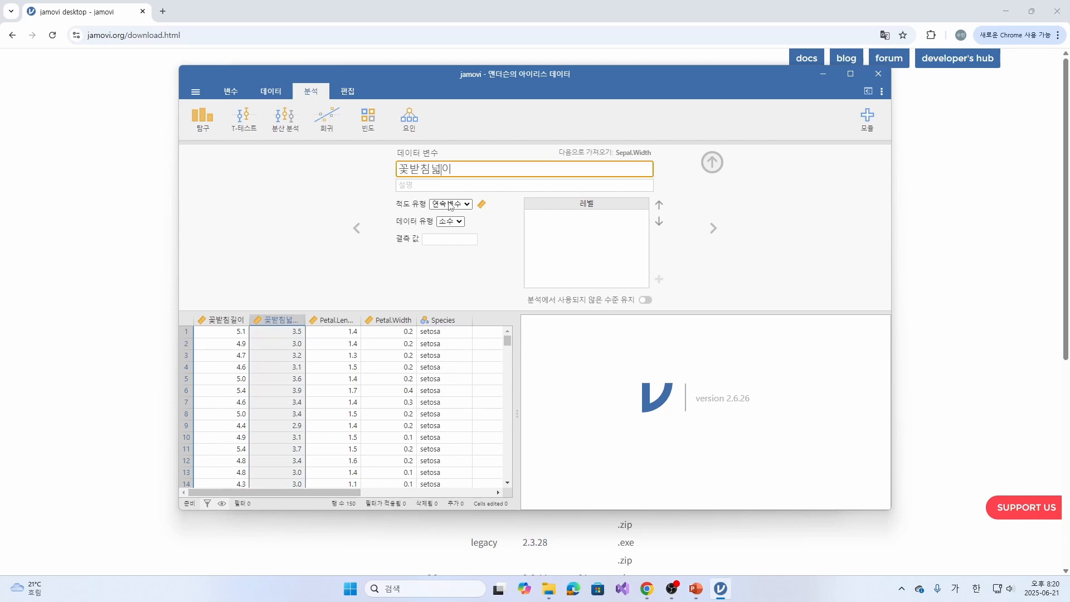
- Rename the Petal.Length variable as 꽃잎길이
left_click(334, 320)
left_click(477, 173)
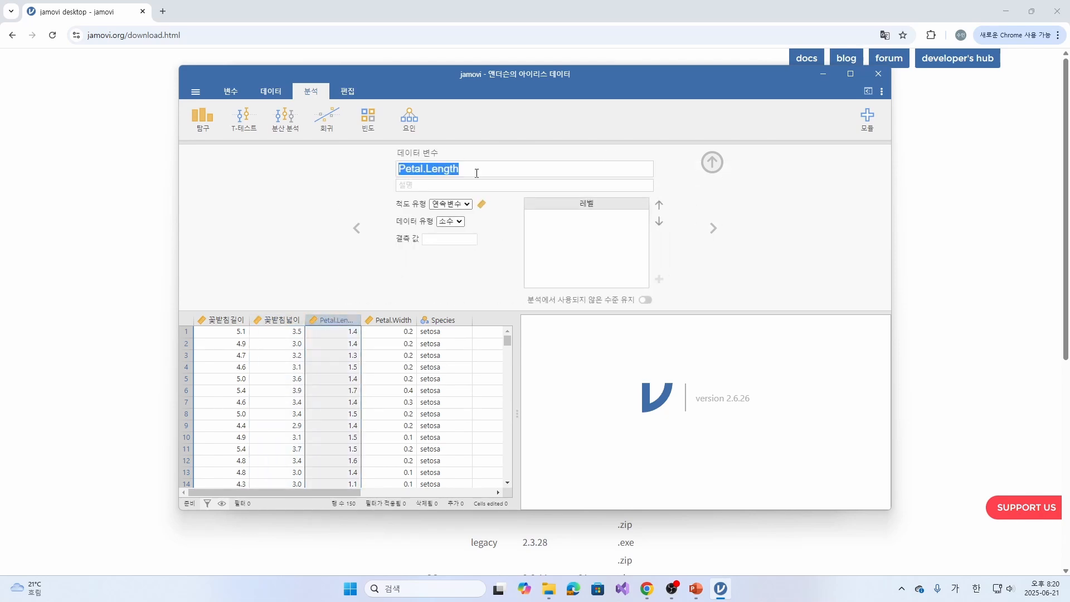
type("꽃")
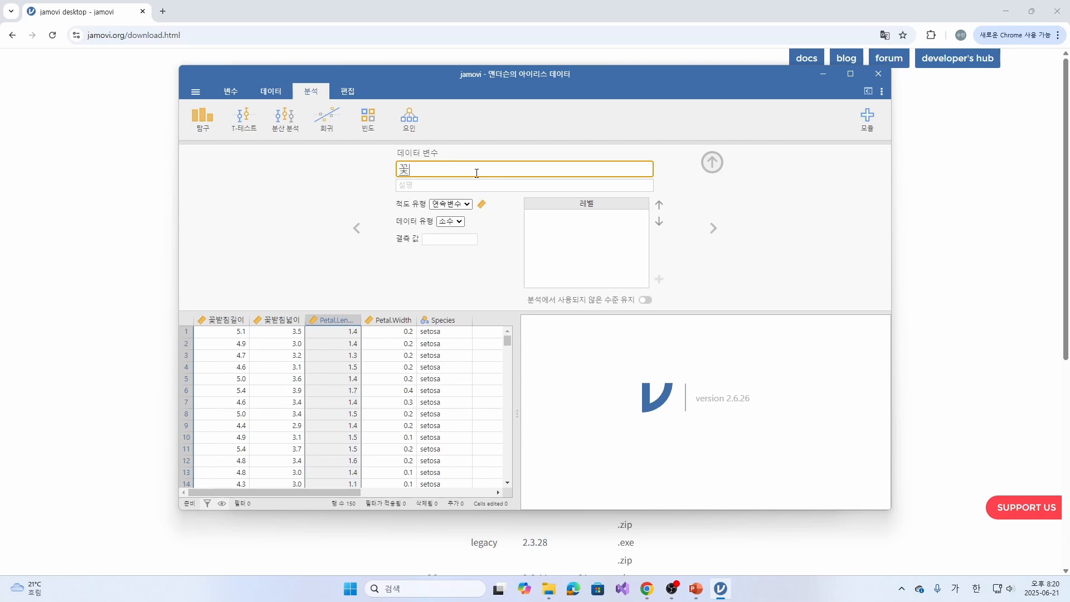
type("잎길이이")
key("BackSpace")
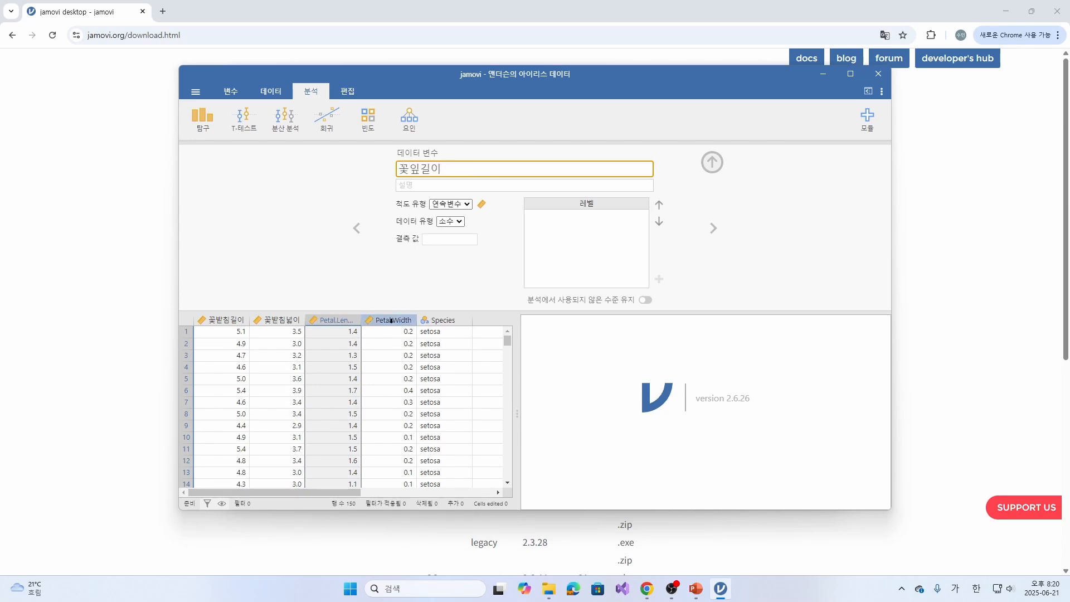
- Rename the Petal.Width variable as 꽃잎넓이, removing the extra character from the name
left_click(394, 320)
left_click(461, 172)
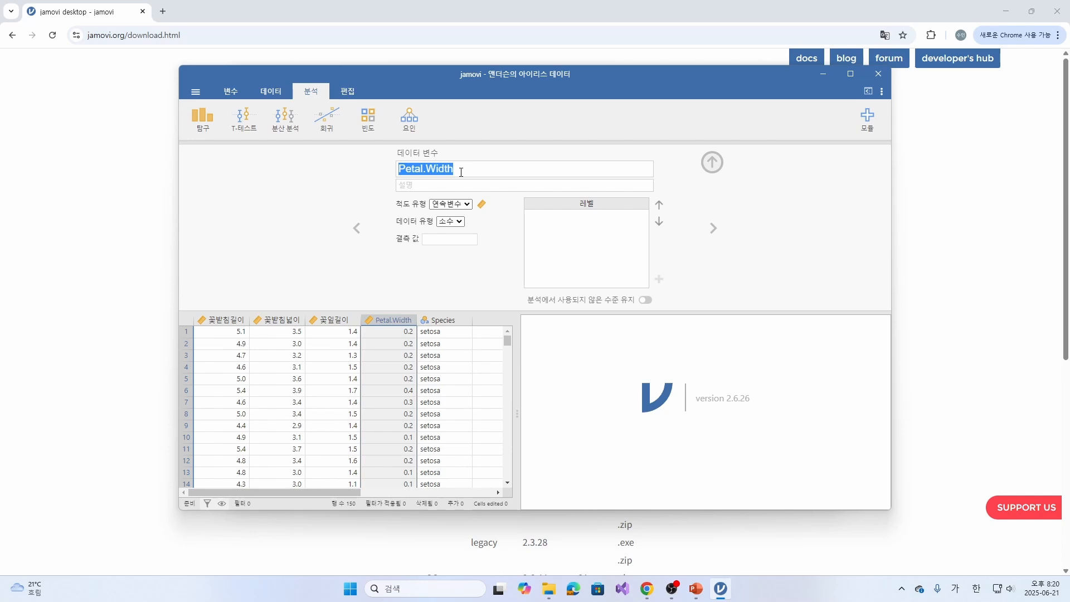
type("꽃잎넓이")
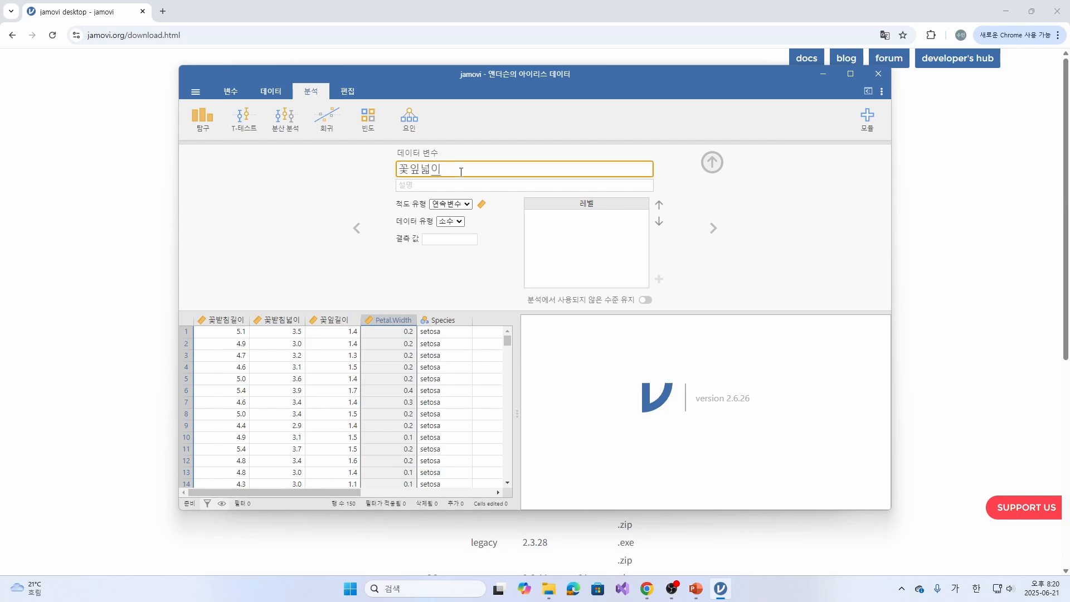
left_click(461, 173)
double_click(461, 172)
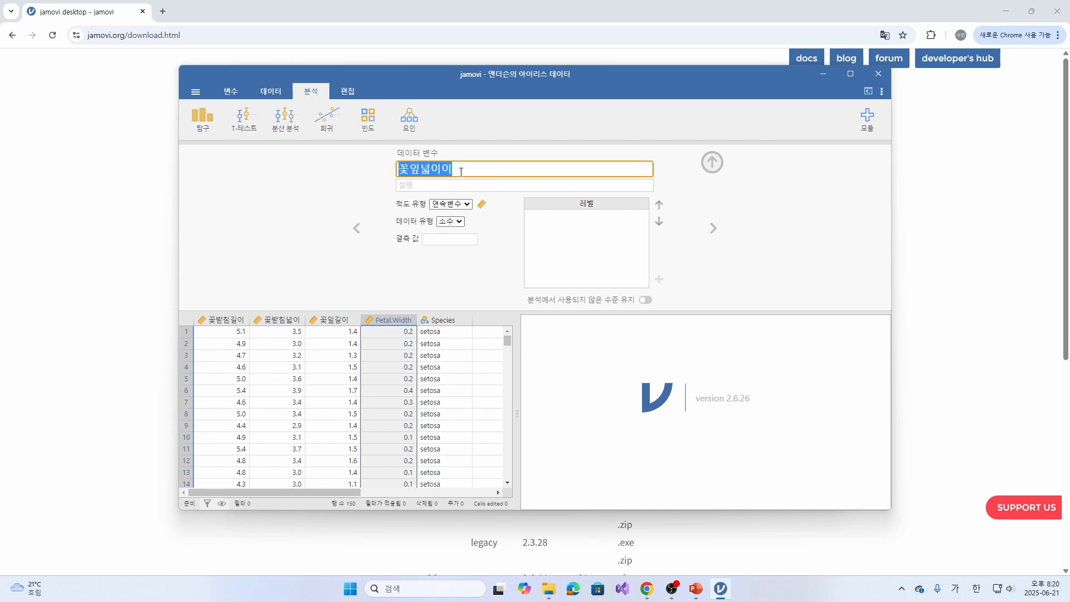
left_click(461, 173)
key("BackSpace")
- Rename the Species variable as 종, removing the duplicated character from the name
left_click(453, 319)
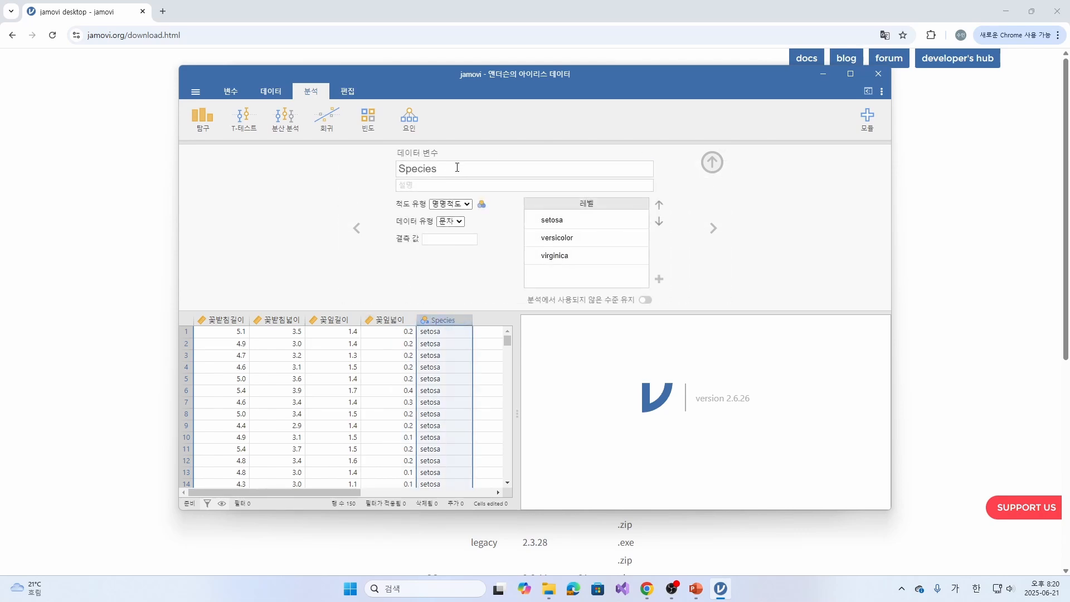
left_click(456, 169)
left_click(604, 255)
type("종종")
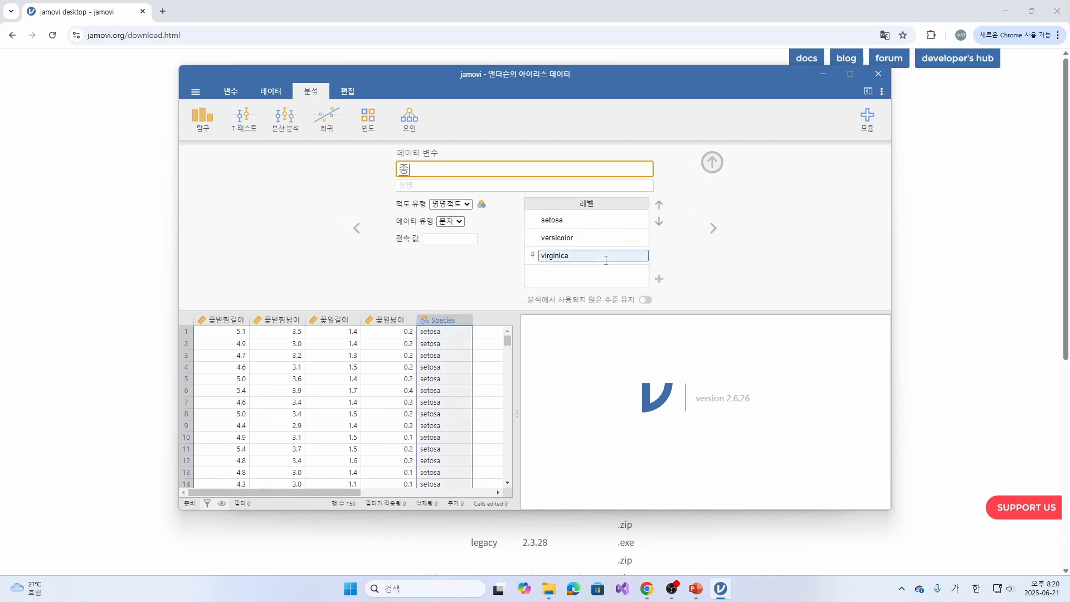
key("Return")
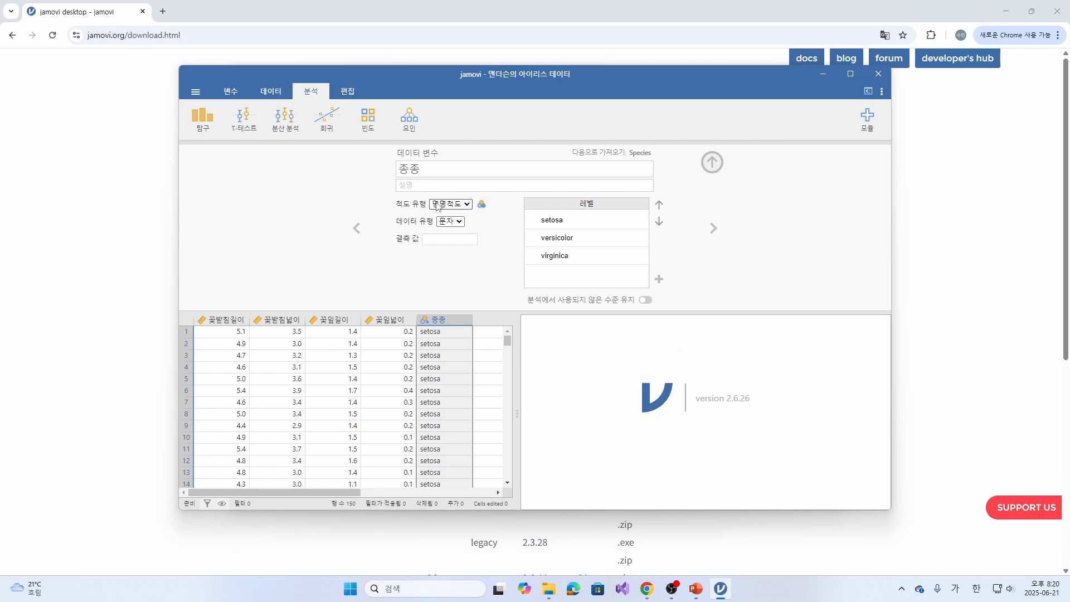
left_click(444, 169)
left_click(444, 168)
key("BackSpace")
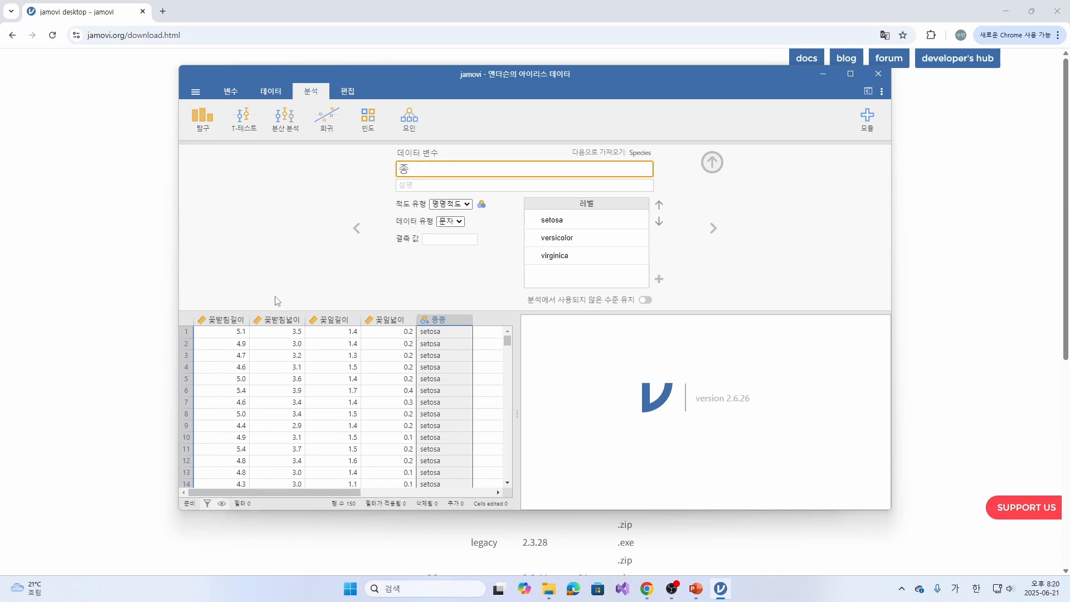
left_click(231, 319)
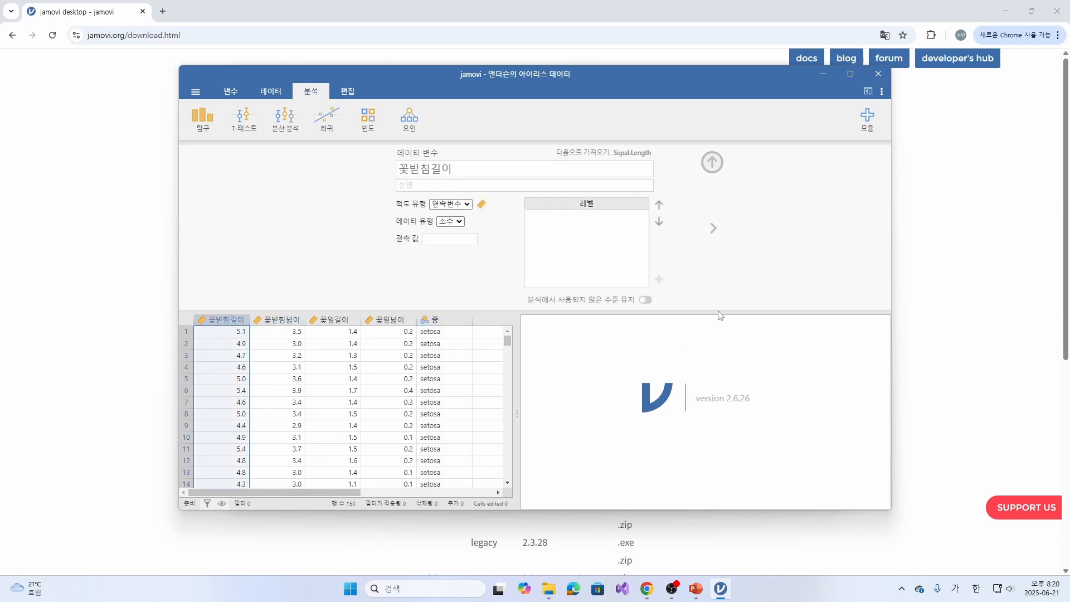
- Close the variable editor and review the renamed dataset through its last row
left_click(712, 162)
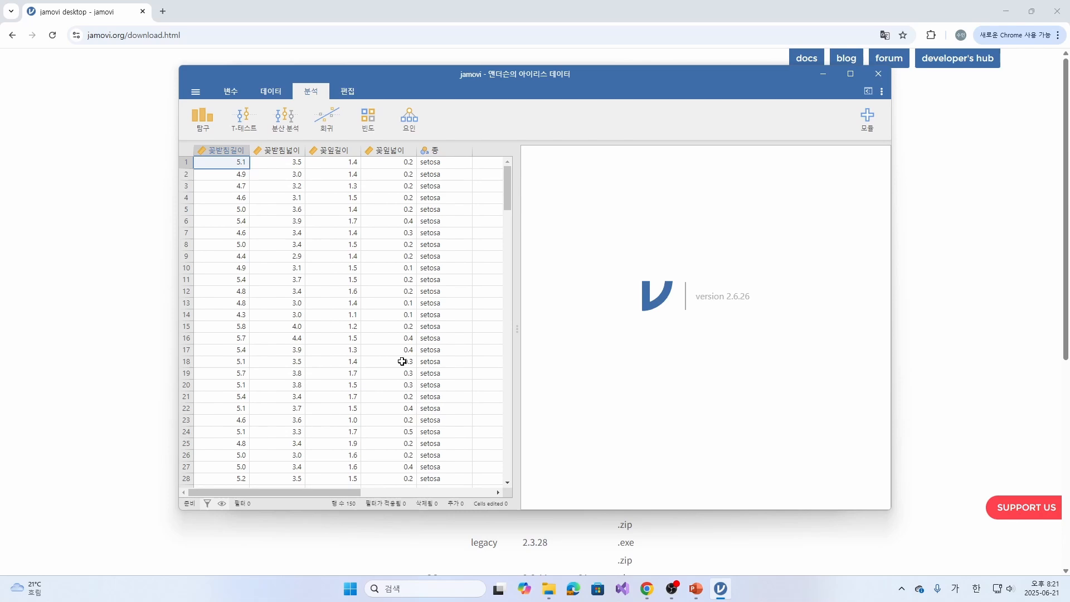
scroll(406, 356, "down", 20)
scroll(379, 428, "down", 10)
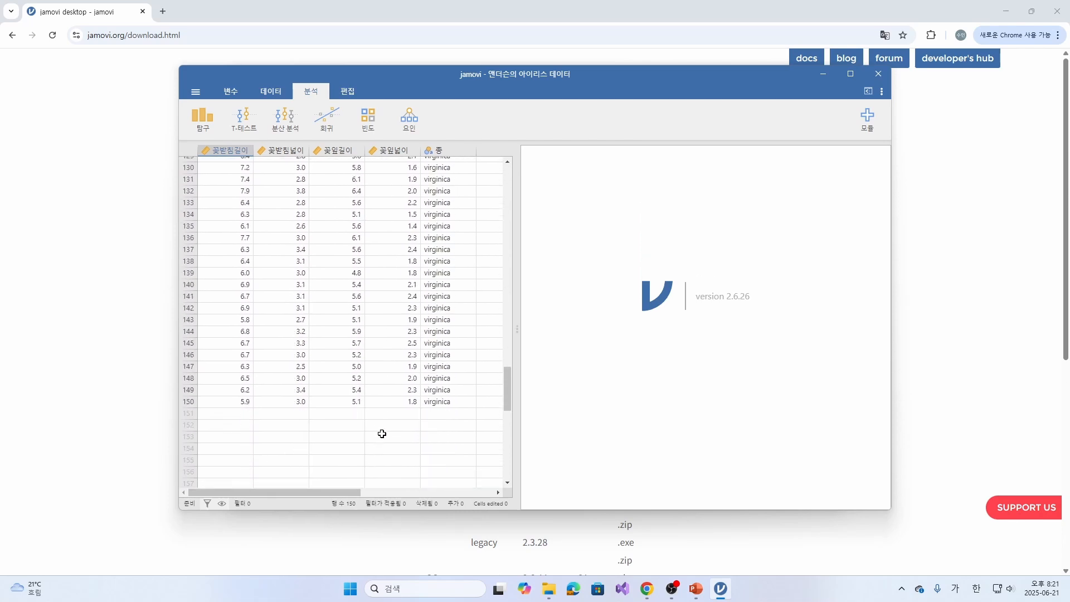
scroll(383, 434, "up", 20)
scroll(386, 440, "up", 10)
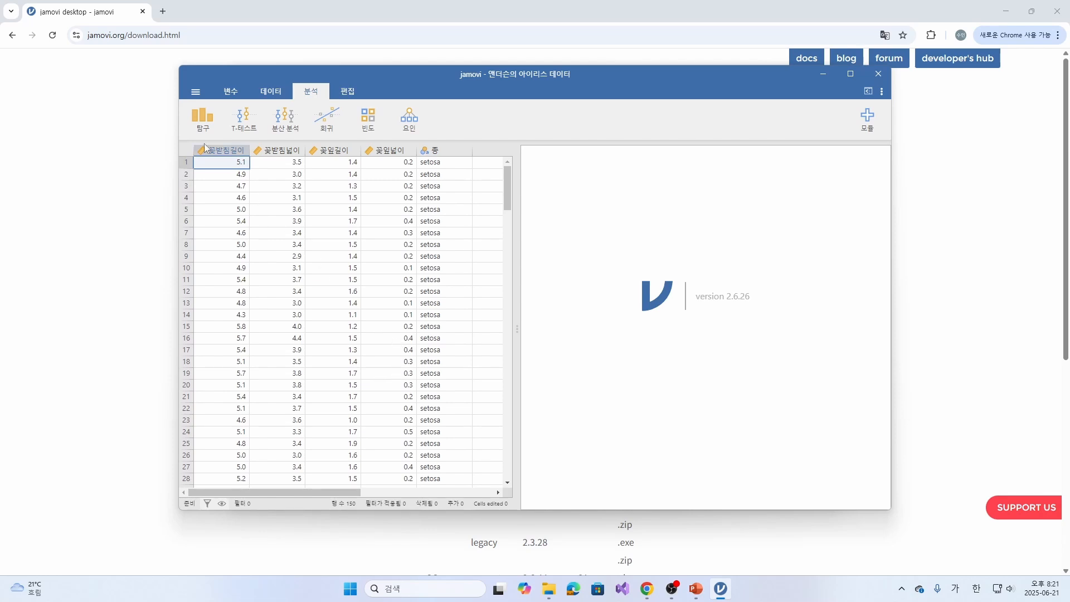
- Run a 기술통계 analysis on the variables 꽃받침길이, 꽃잎길이, 꽃받침넓이 and 꽃잎넓이
left_click(209, 124)
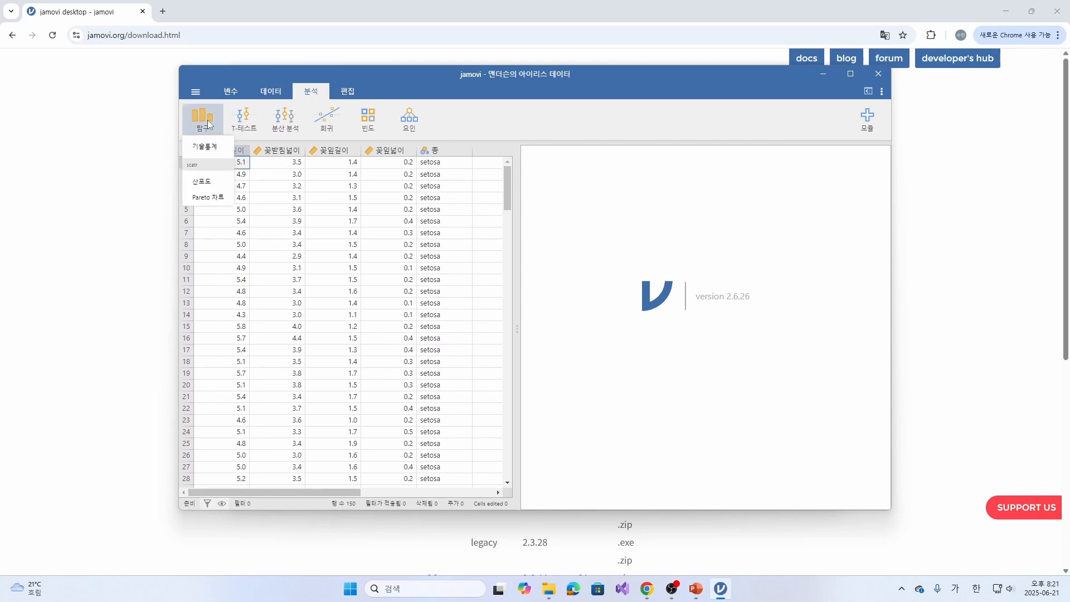
left_click(211, 147)
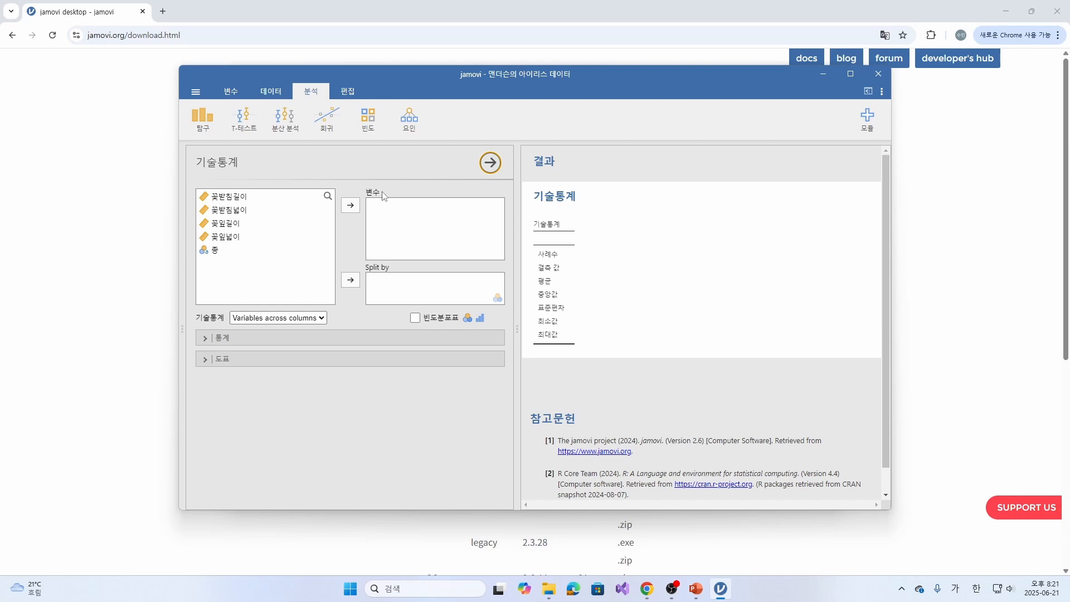
left_click(252, 202)
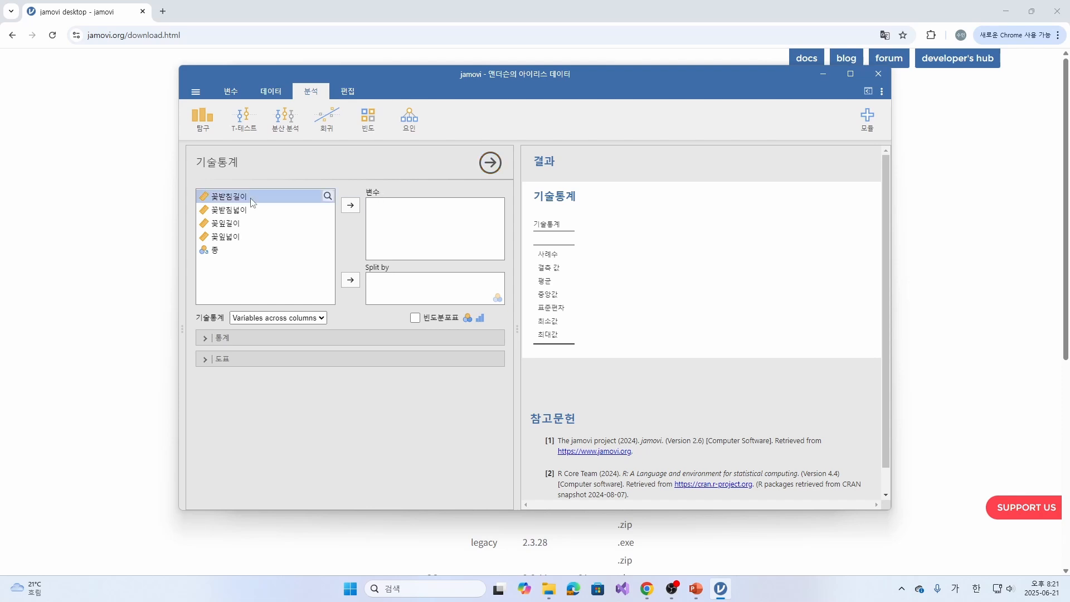
left_click(357, 206)
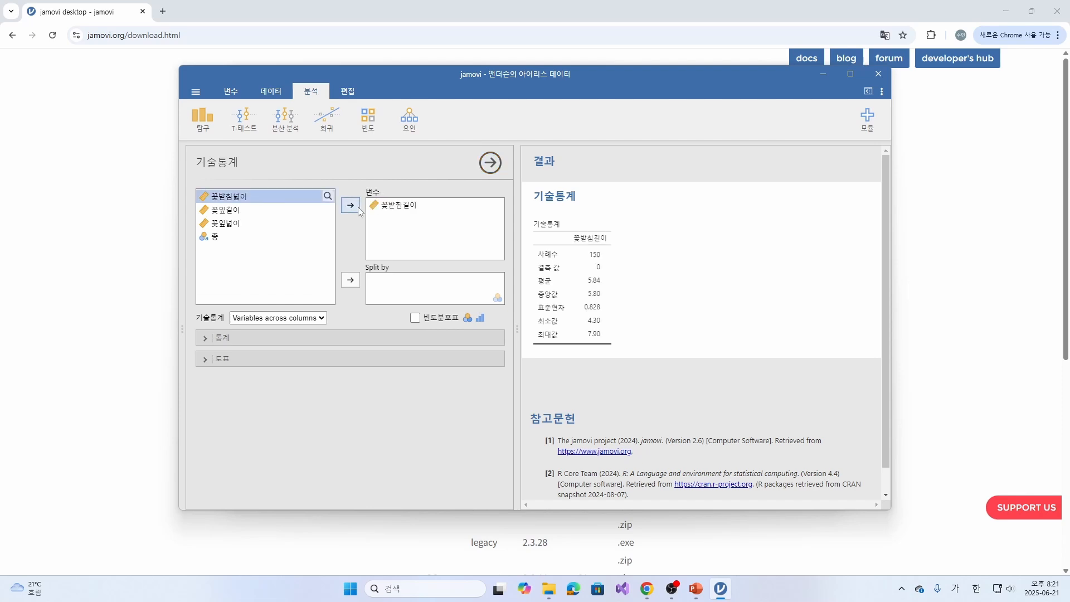
left_click(240, 212)
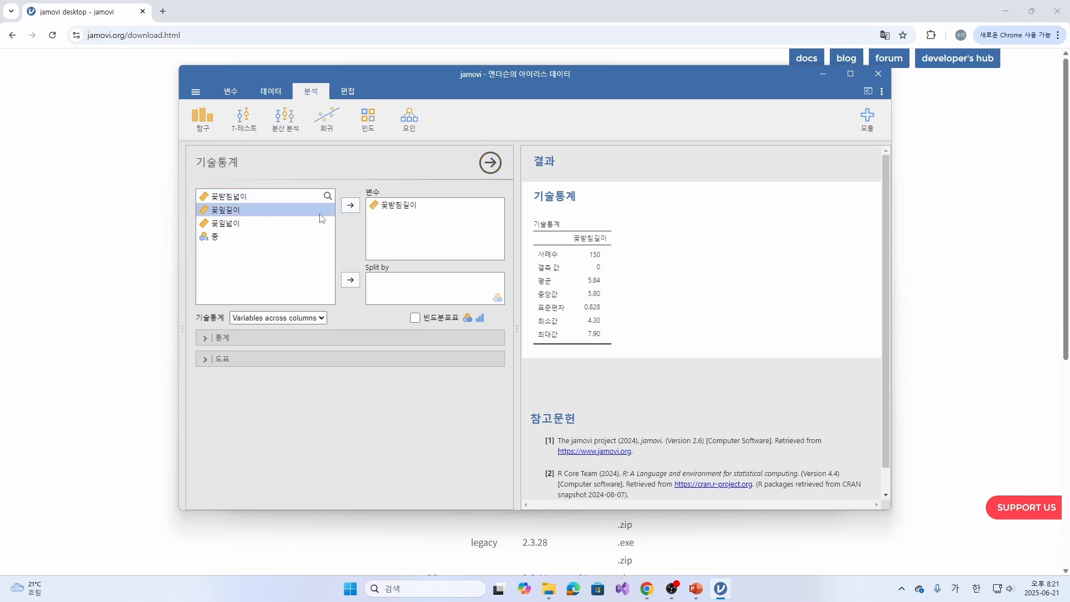
left_click(348, 206)
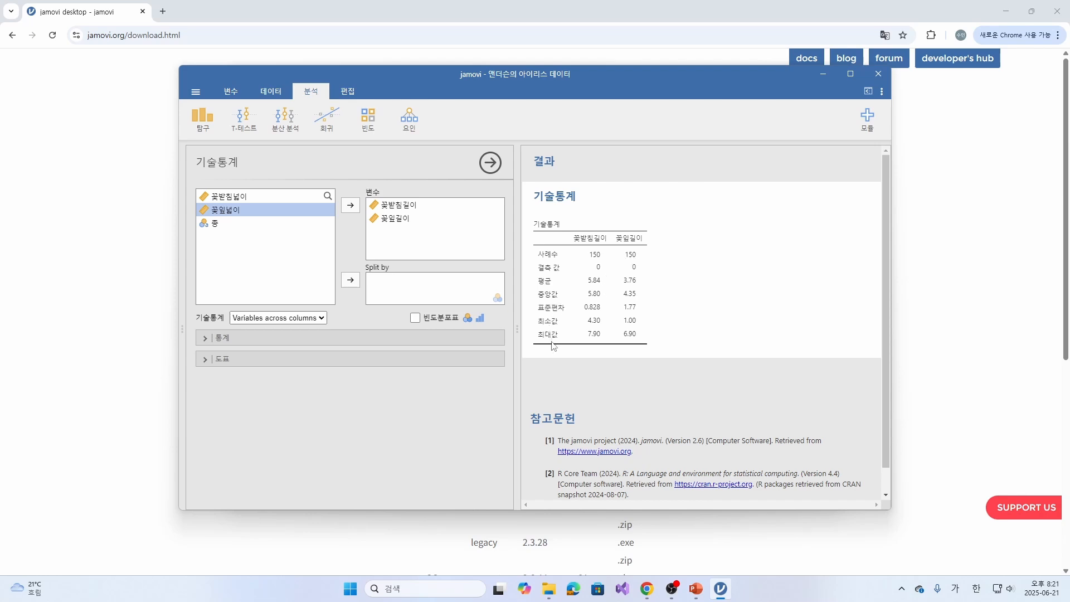
left_click(269, 199)
left_click(351, 205)
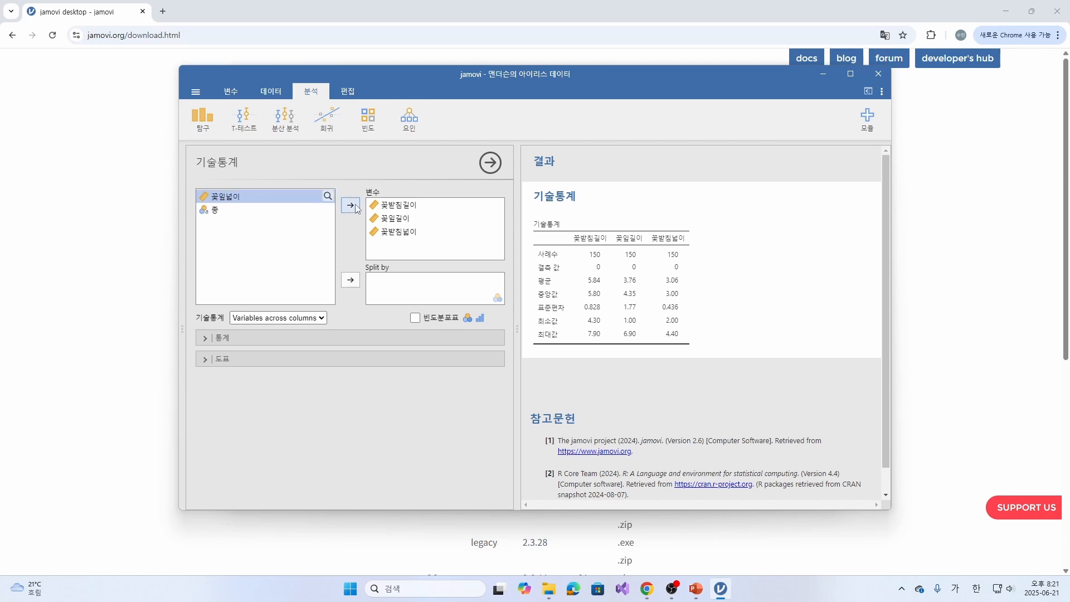
left_click(350, 205)
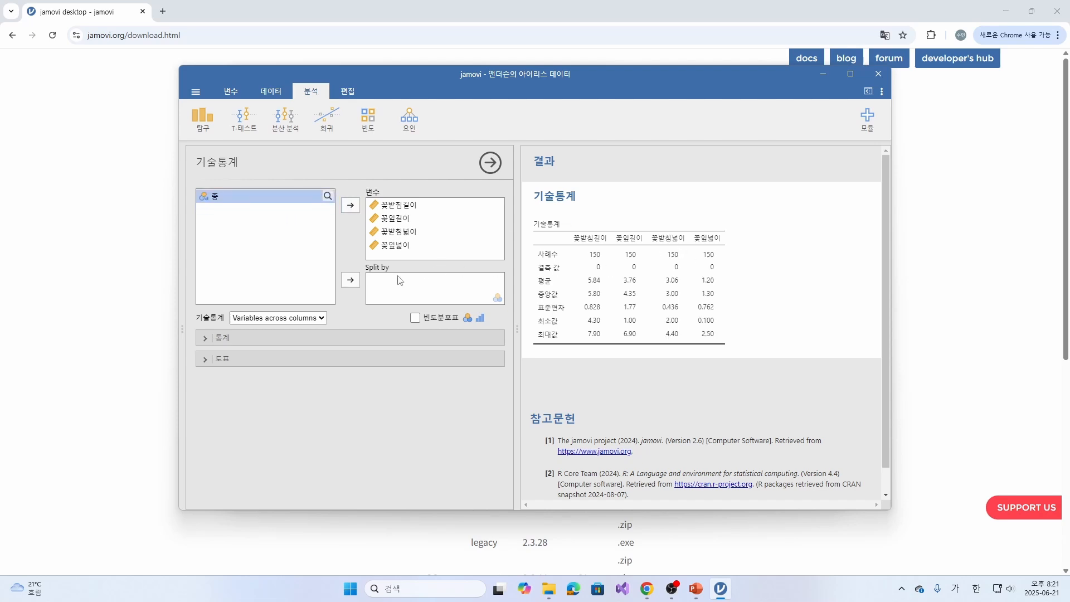
- Split the descriptive statistics by 종, review the results and return to the data sheet
left_click(378, 280)
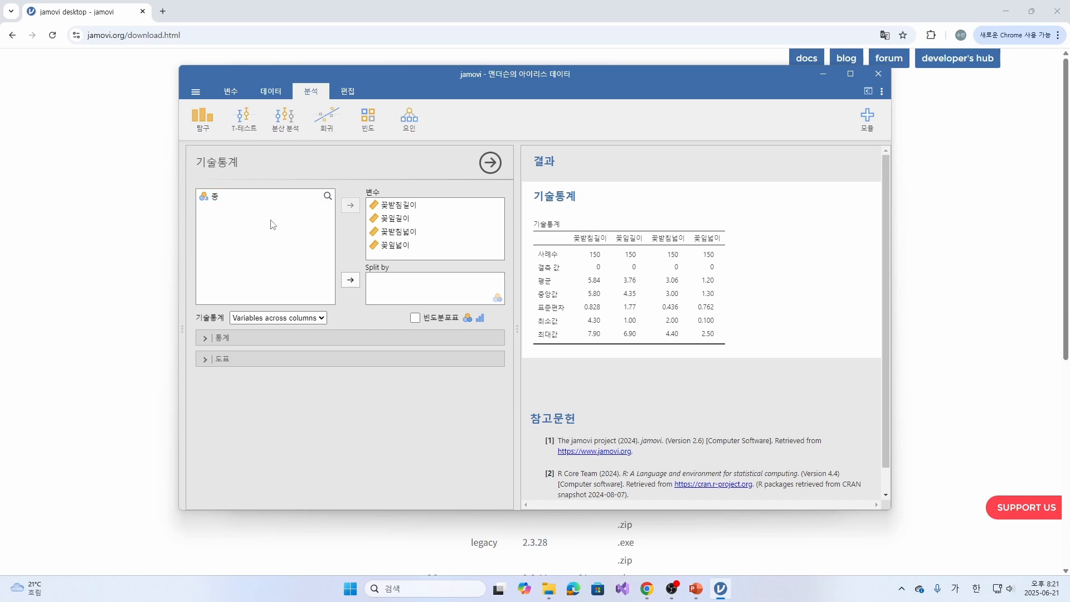
left_click(216, 198)
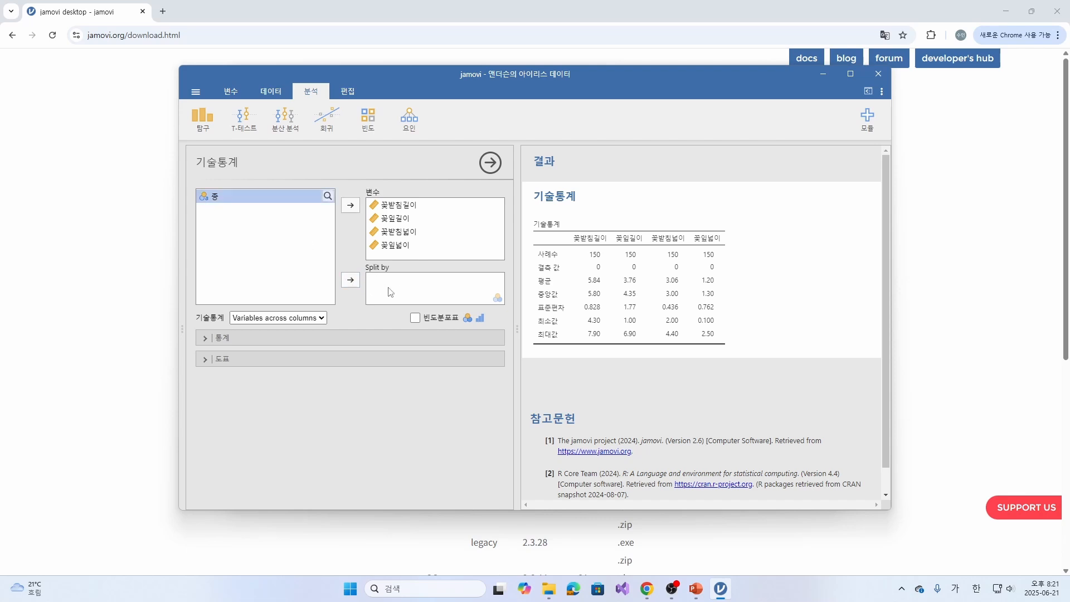
left_click(350, 280)
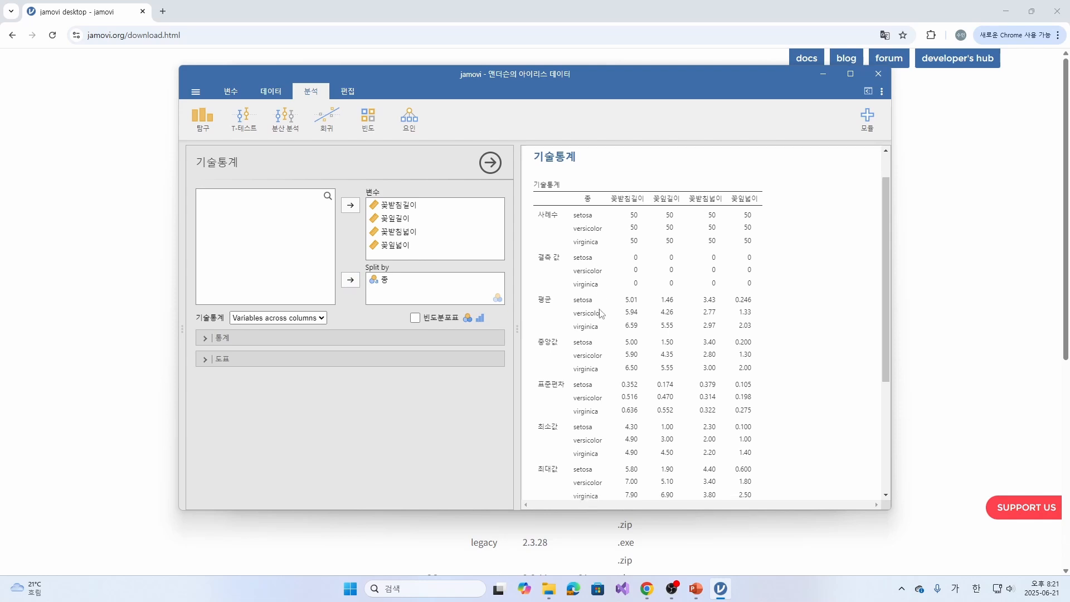
scroll(611, 257, "down", 2)
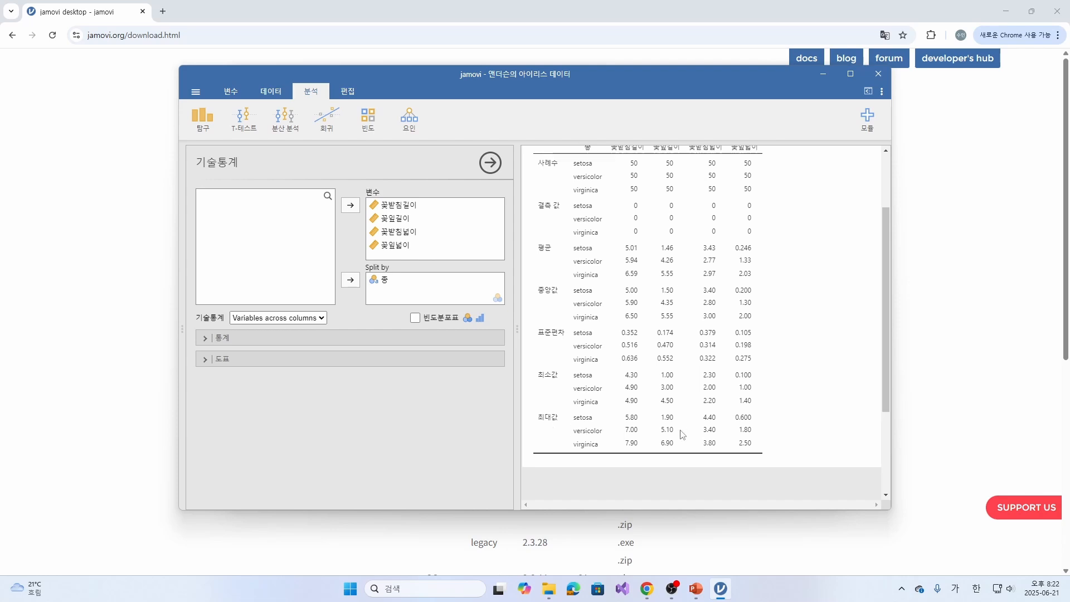
scroll(683, 432, "up", 3)
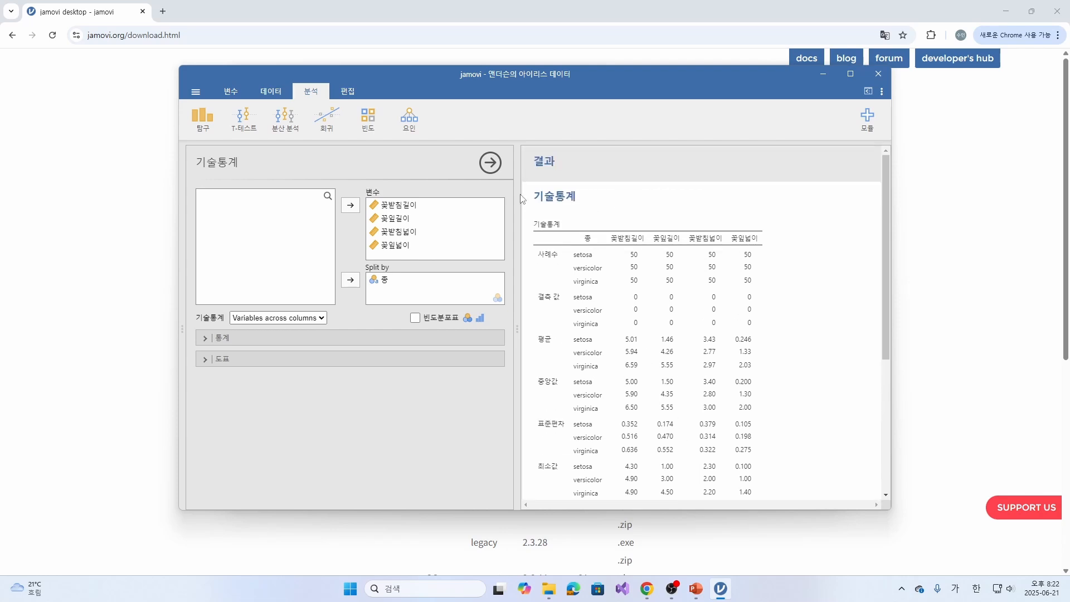
left_click(490, 164)
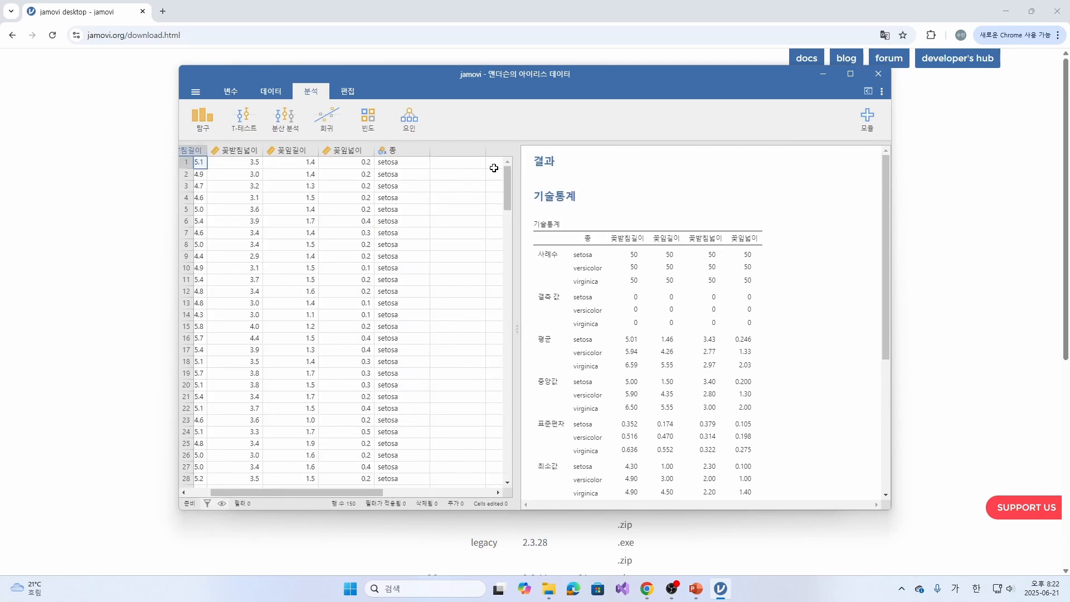
- Create a 산포도 with 꽃받침길이 on the X-축, 꽃받침넓이 on the Y-축 and 종 as 집단
left_click_drag(336, 492, 301, 492)
scroll(579, 413, "down", 3)
scroll(623, 358, "up", 3)
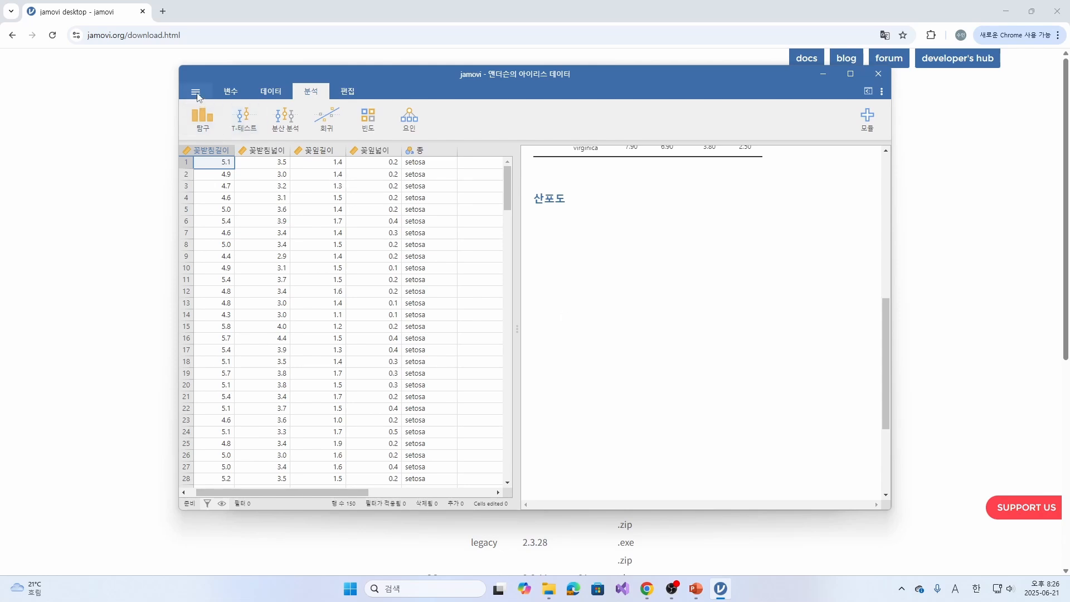
left_click(202, 121)
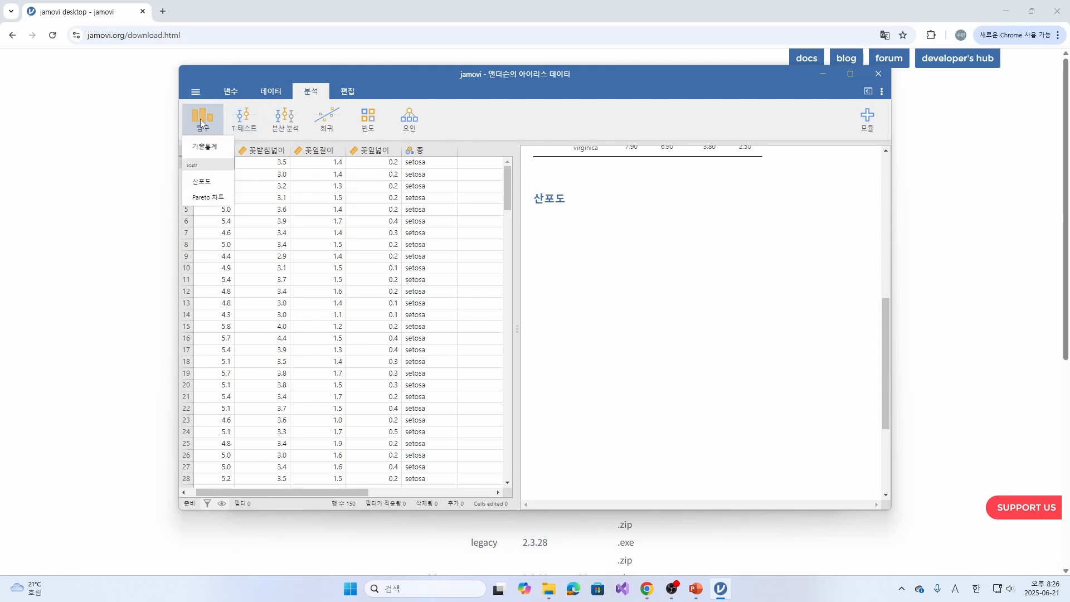
left_click(211, 184)
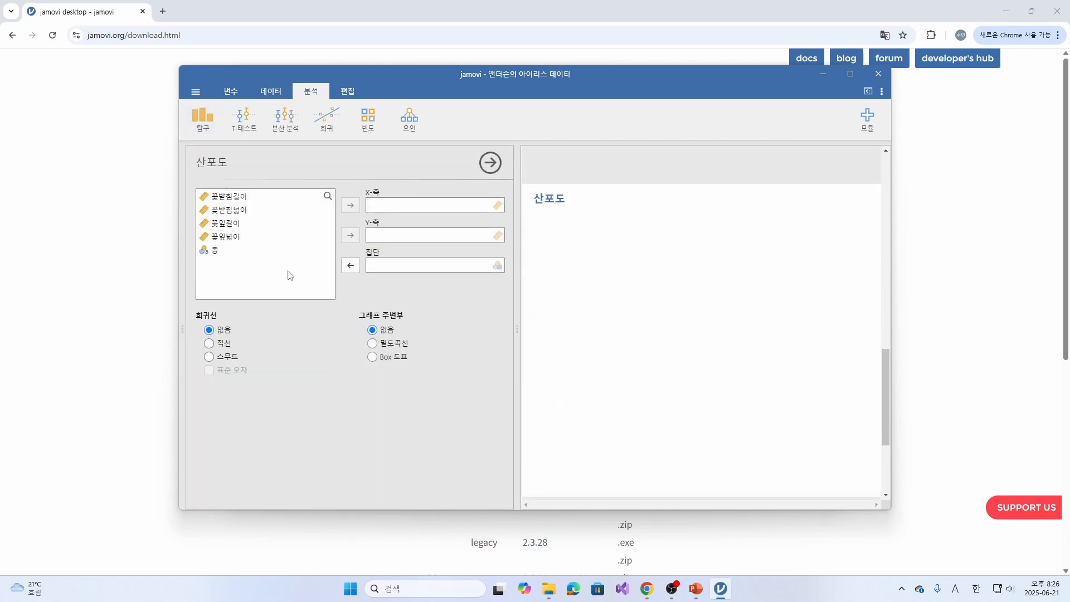
left_click(235, 197)
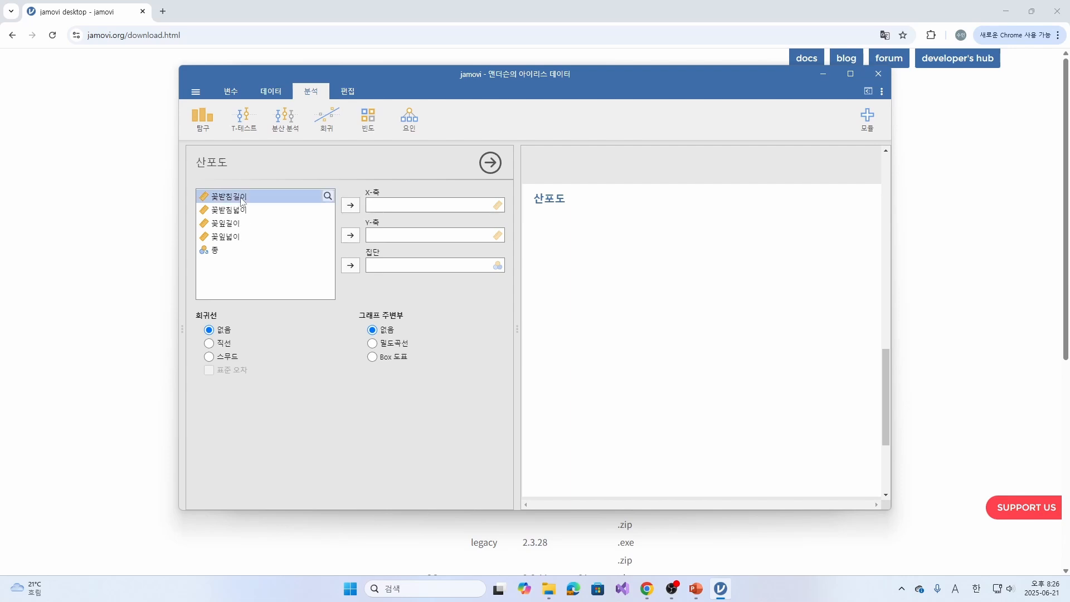
left_click(350, 206)
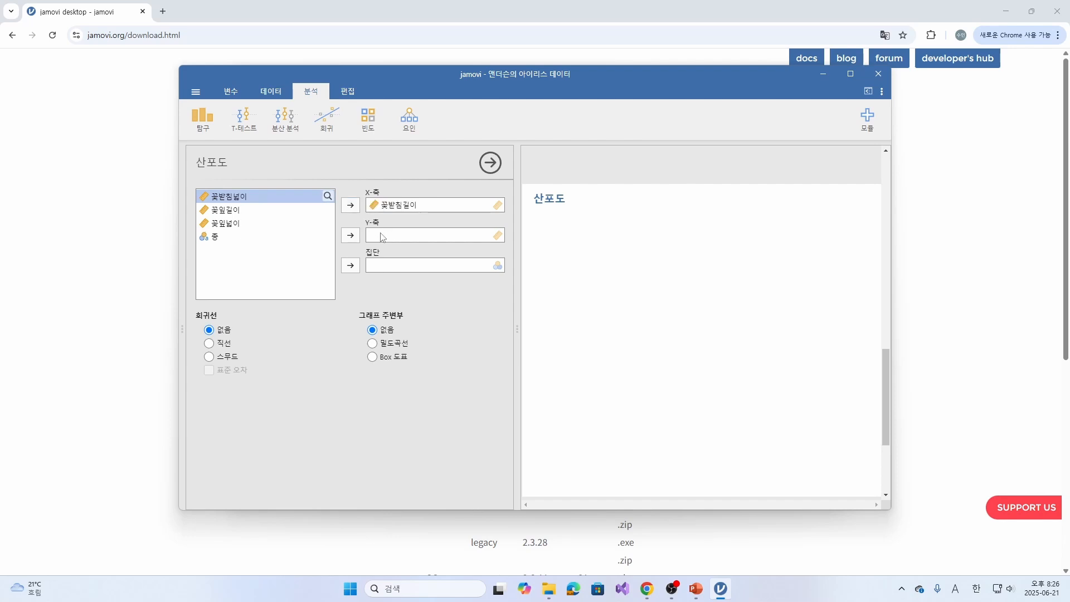
left_click(347, 239)
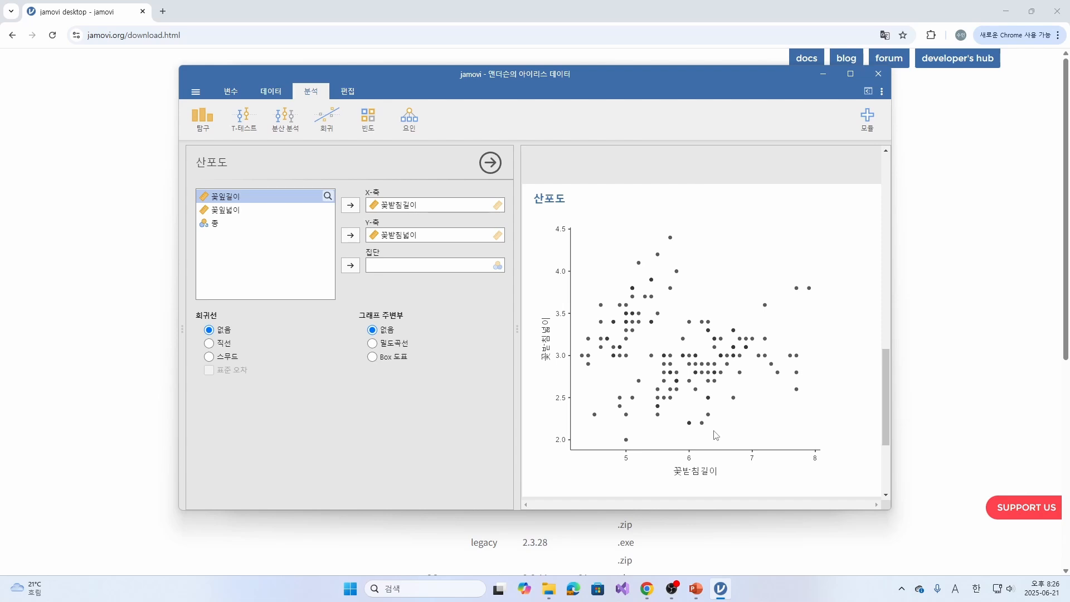
left_click(270, 225)
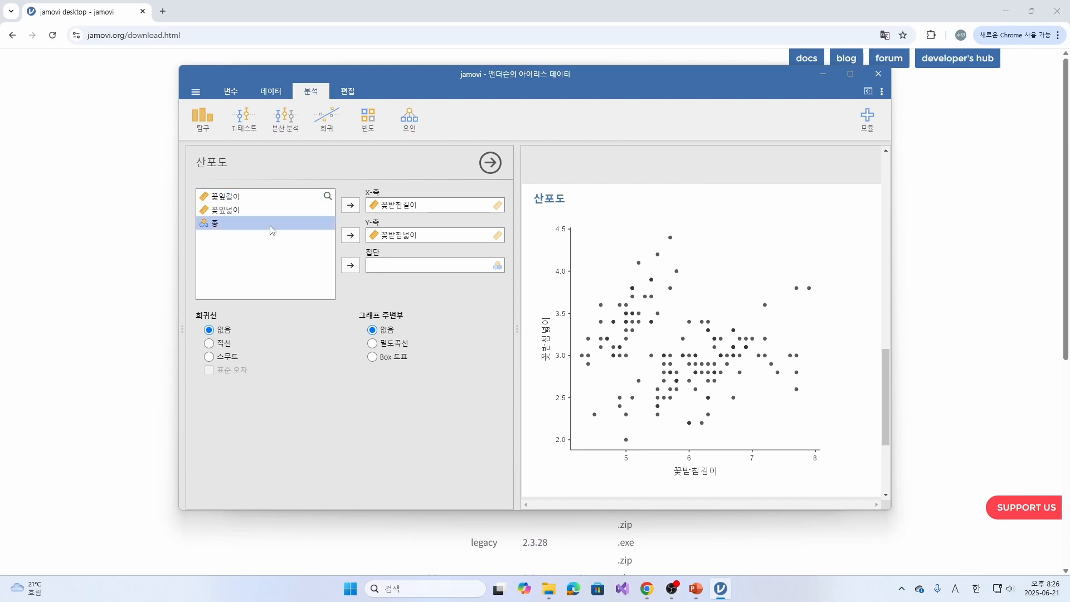
left_click(351, 266)
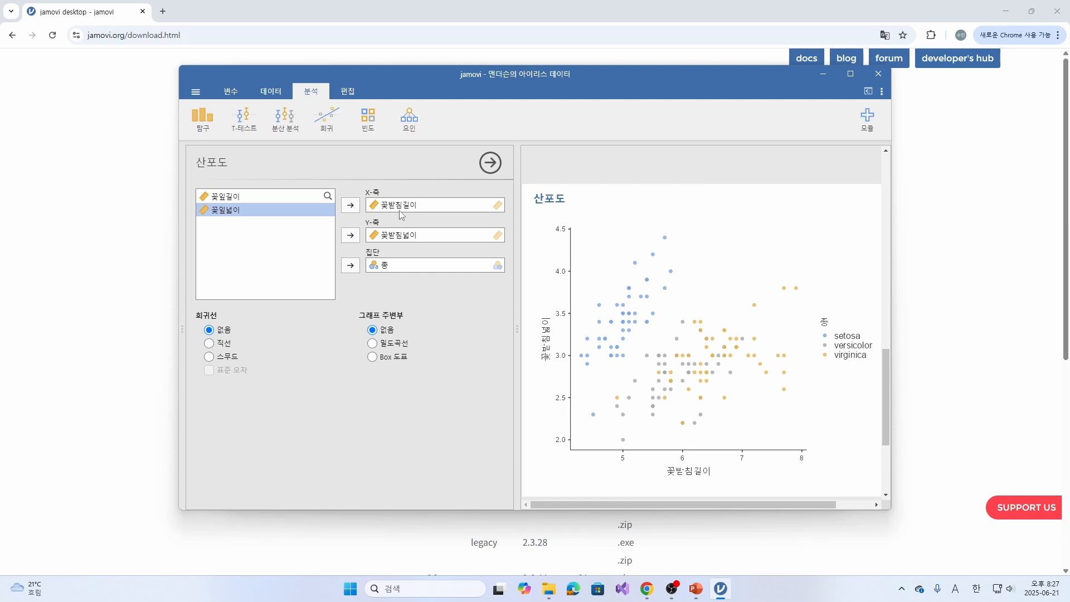
- Remove the assigned variables from the scatterplot's X-축, Y-축 and 집단
left_click(411, 212)
left_click(352, 208)
left_click(406, 234)
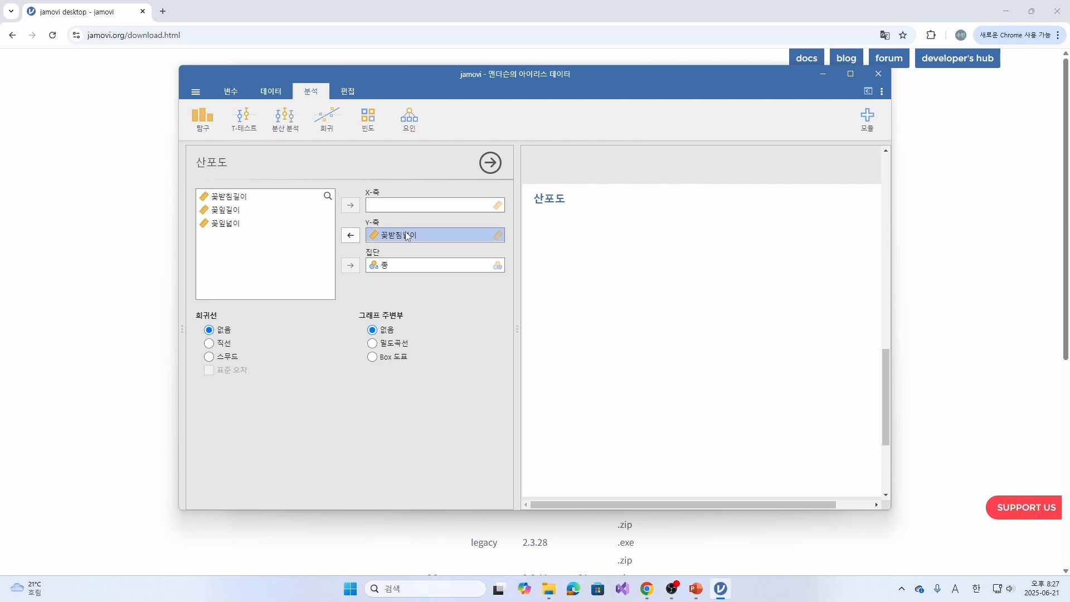
left_click(350, 236)
left_click(390, 265)
left_click(356, 265)
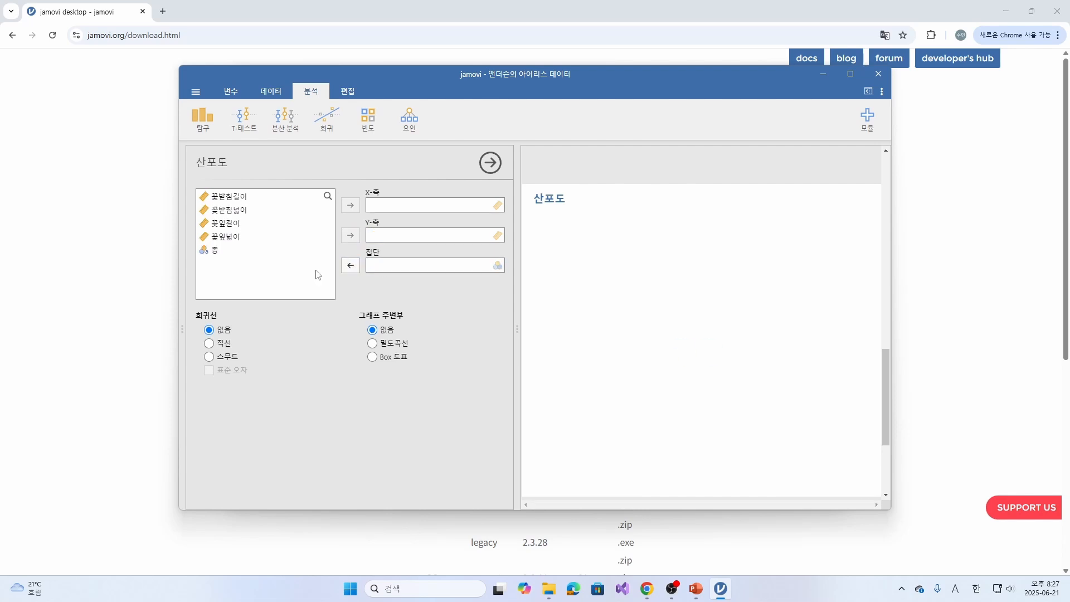
- Plot 꽃잎길이 on the X-축 against 꽃잎넓이 on the Y-축, with 종 as the scatterplot's 집단
left_click(238, 226)
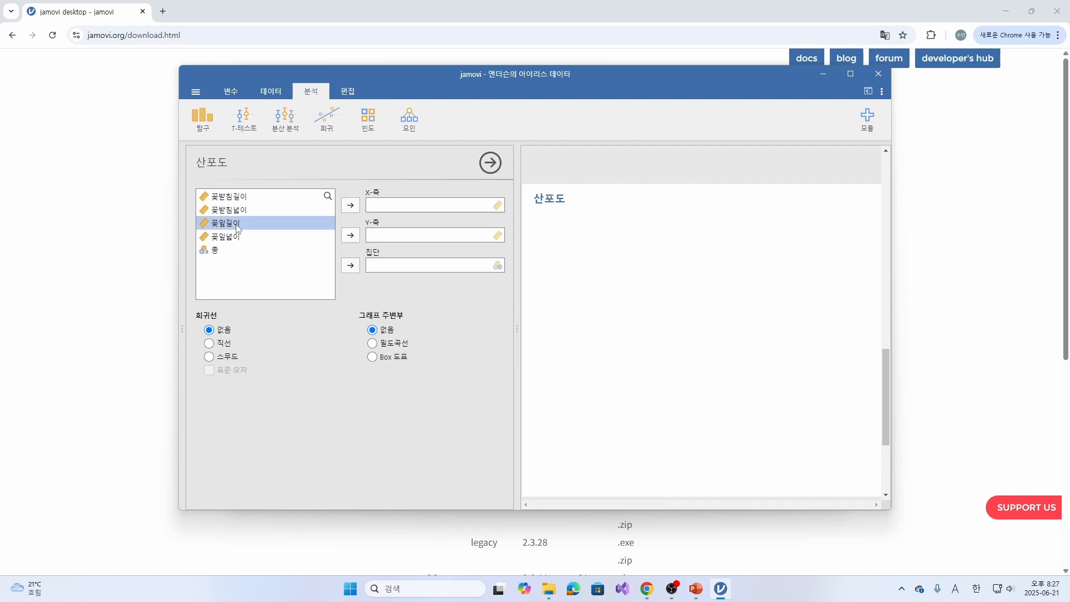
left_click(350, 206)
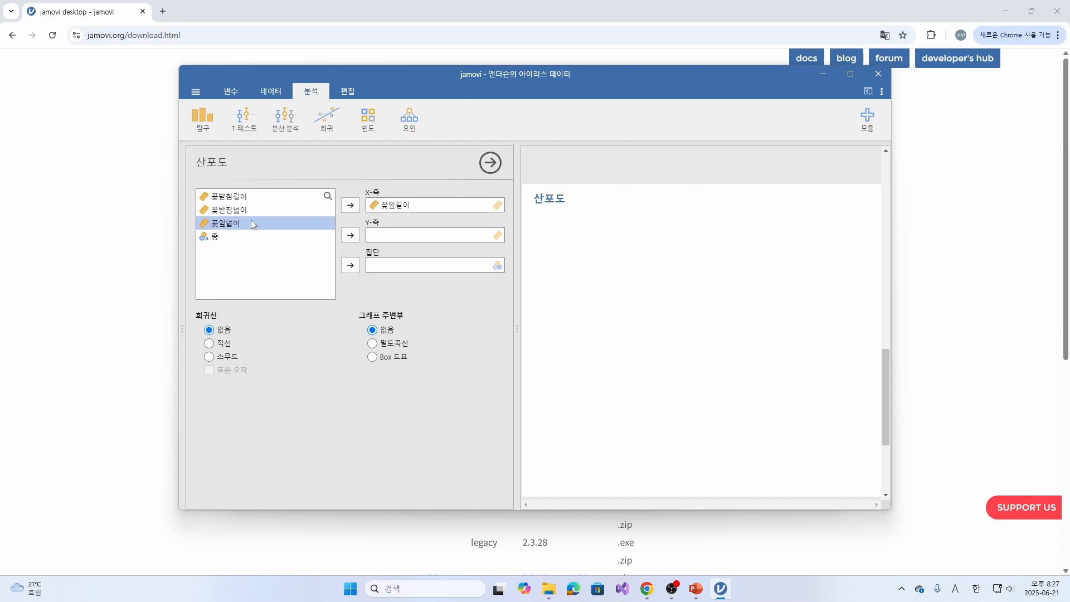
left_click(351, 235)
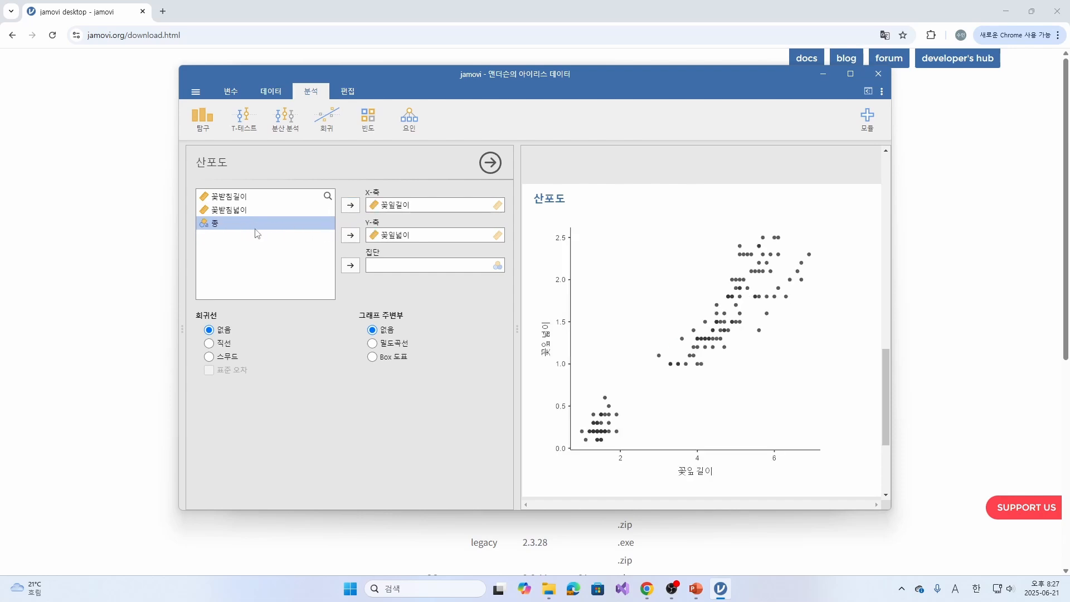
left_click(351, 265)
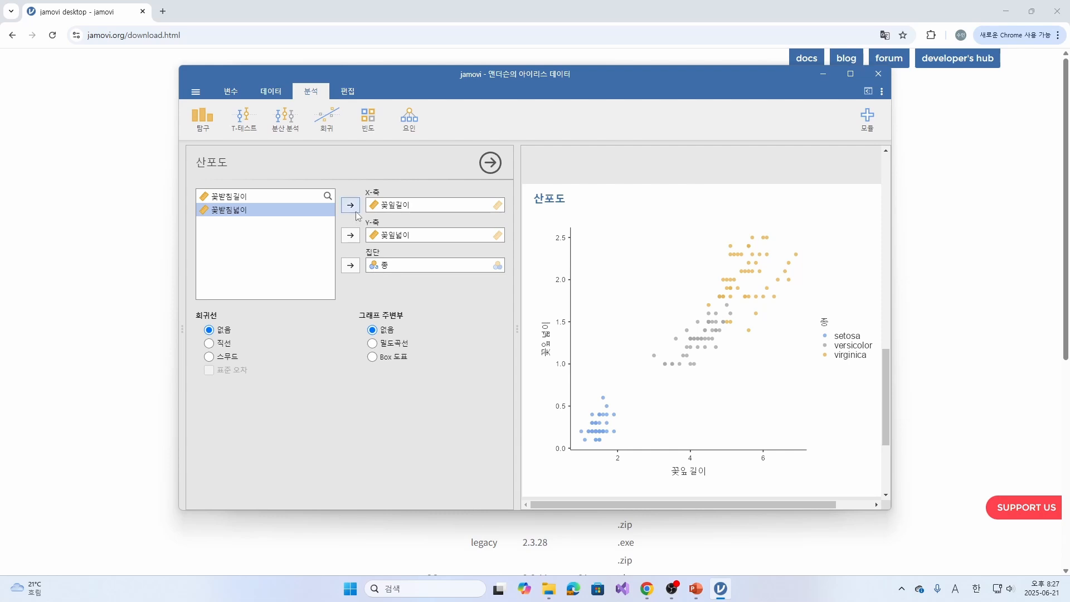
- Clear 꽃잎길이, 꽃잎넓이 and 종 from the scatterplot's X-축, Y-축 and 집단
left_click(388, 206)
left_click(350, 205)
left_click(389, 236)
left_click(350, 235)
left_click(389, 265)
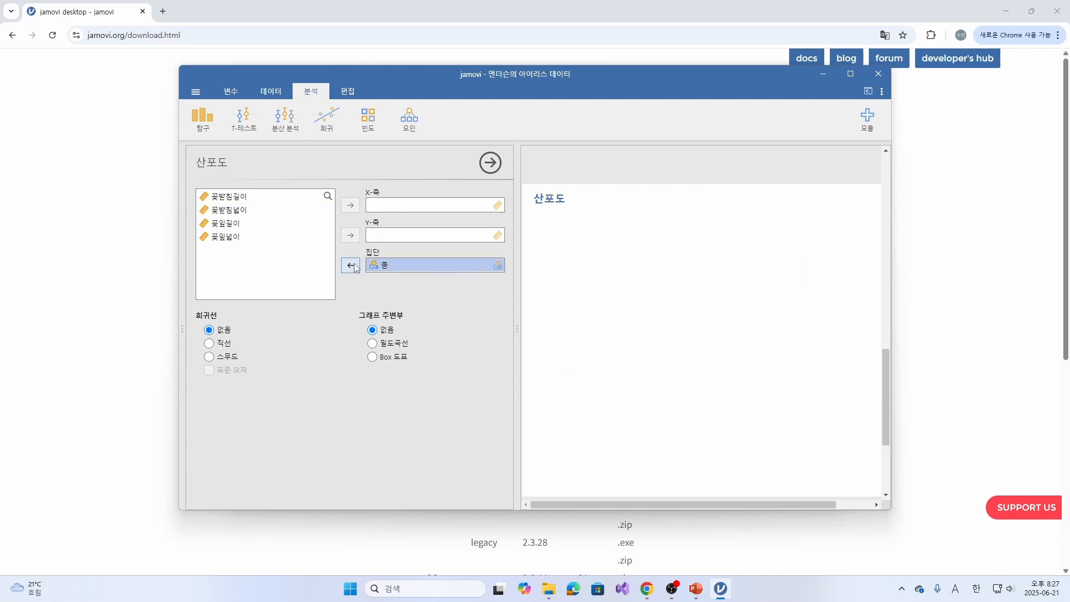
left_click(351, 265)
- Plot 꽃받침길이 on the X-축 against 꽃잎길이 on the Y-축, with 종 as the scatterplot's 집단
left_click(242, 202)
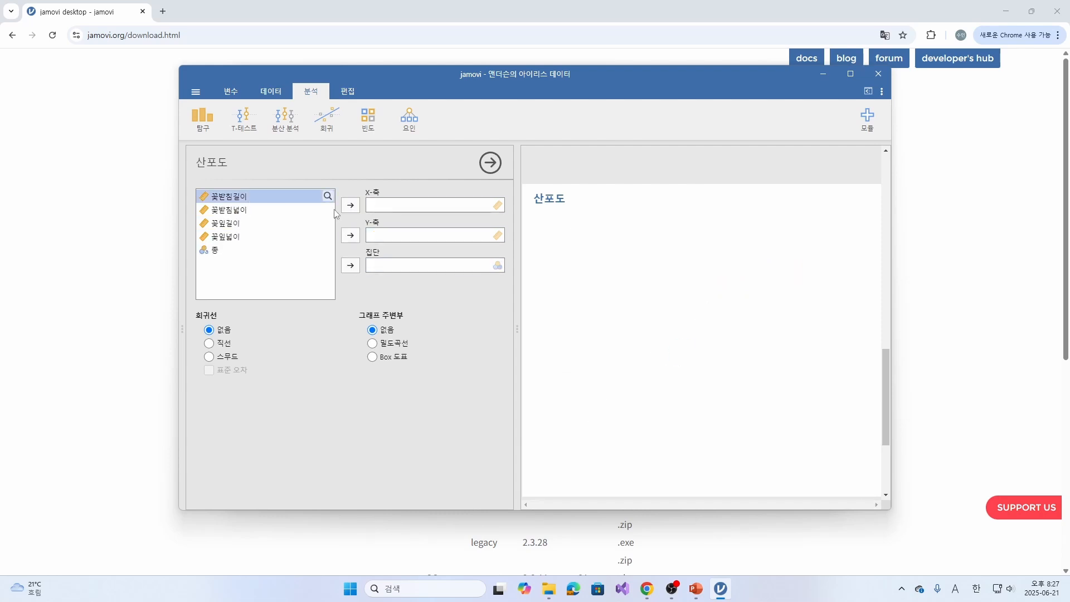
left_click(350, 205)
left_click(239, 212)
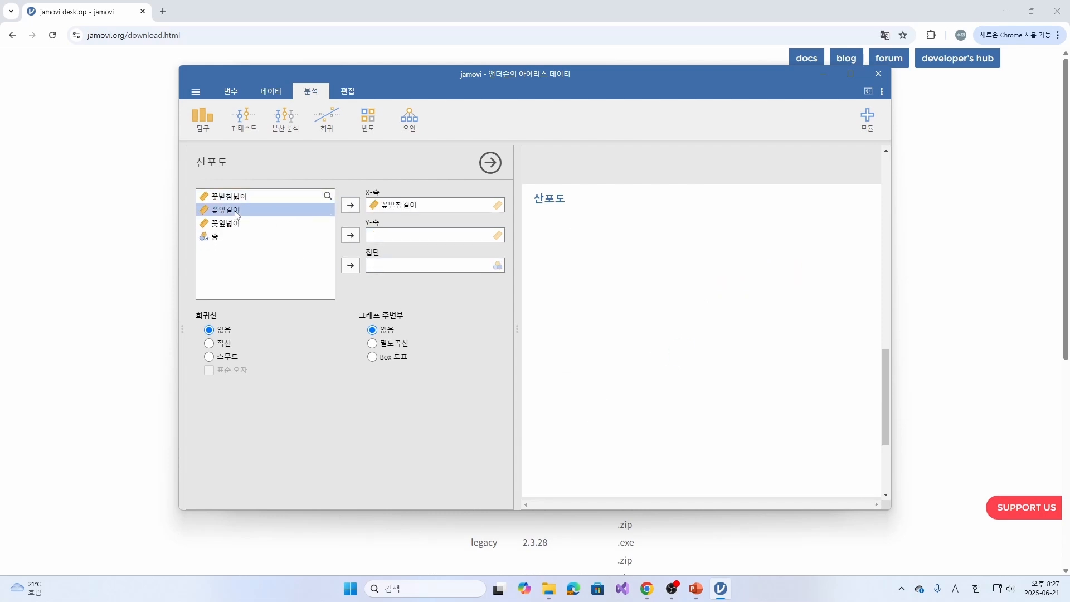
left_click(350, 235)
left_click(278, 225)
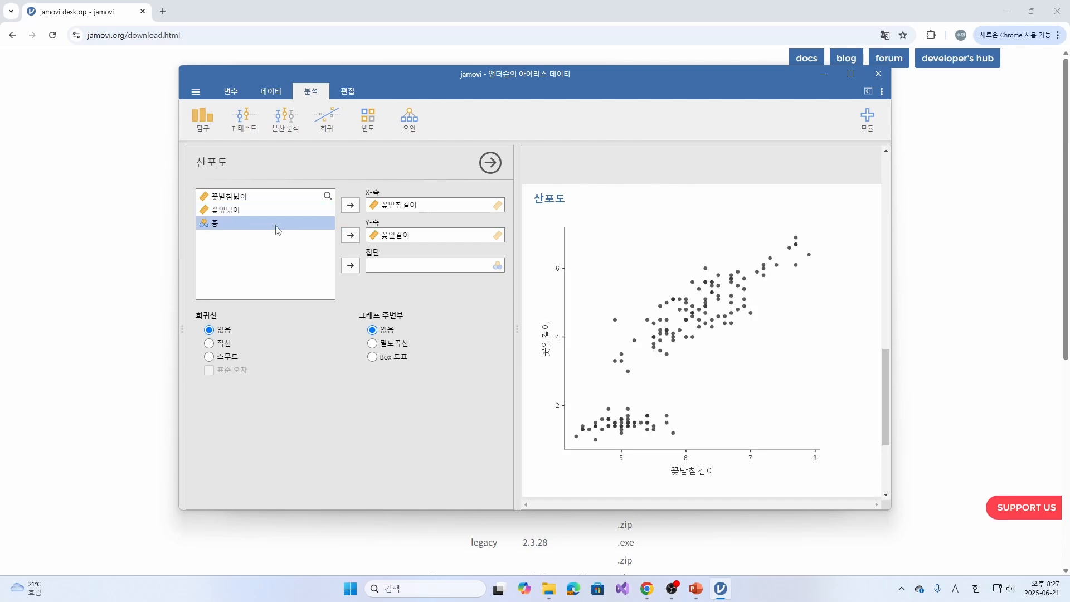
left_click(350, 266)
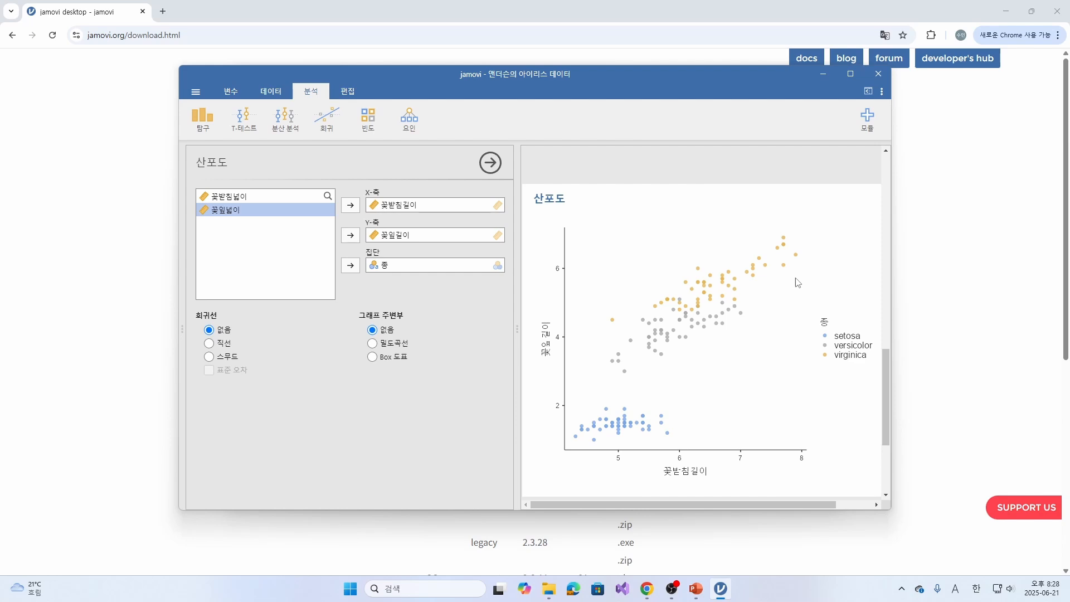
- Clear 꽃받침길이, 꽃잎길이 and 종 from the scatterplot's X-축, Y-축 and 집단
left_click(393, 213)
left_click(351, 206)
left_click(401, 234)
left_click(350, 235)
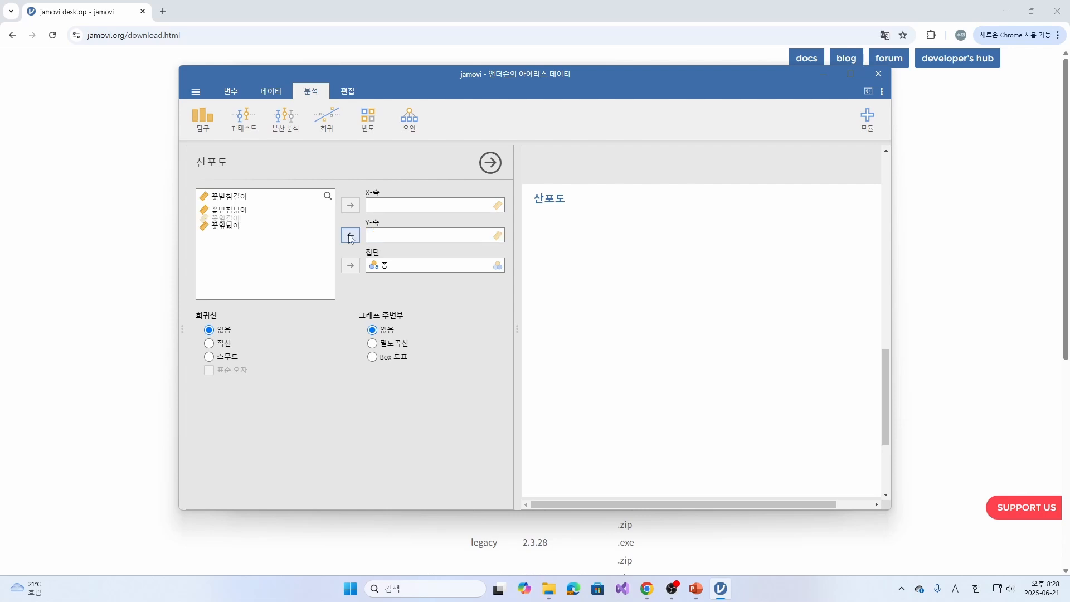
left_click(401, 265)
left_click(344, 266)
- Plot 꽃받침넓이 on the X-축 against 꽃잎넓이 on the Y-축 with 종 as 집단, and close the scatterplot options
left_click(240, 213)
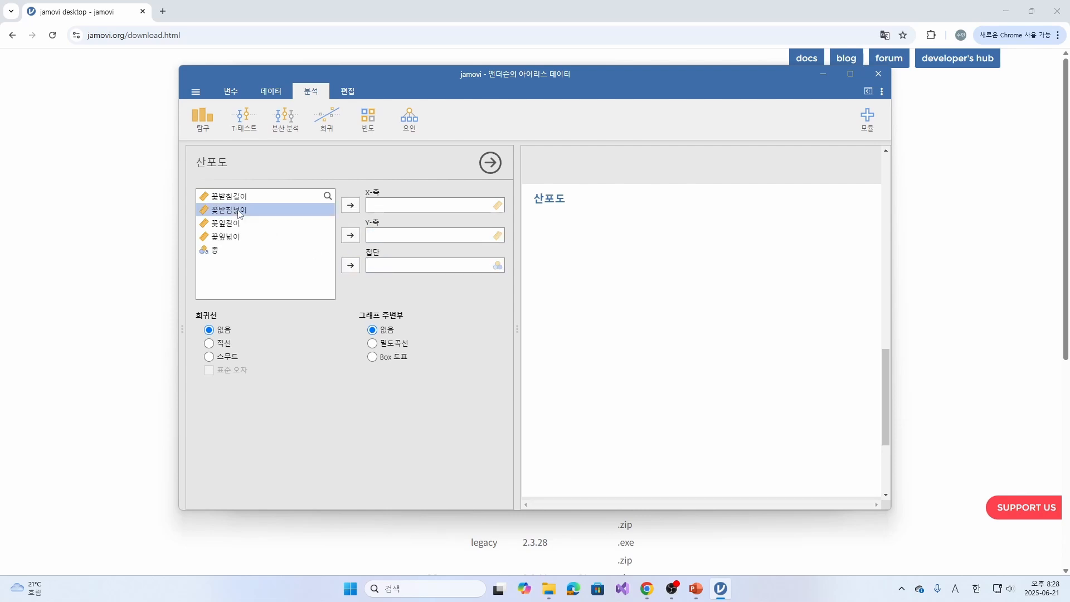
left_click(351, 206)
left_click(240, 222)
left_click(350, 235)
left_click(263, 224)
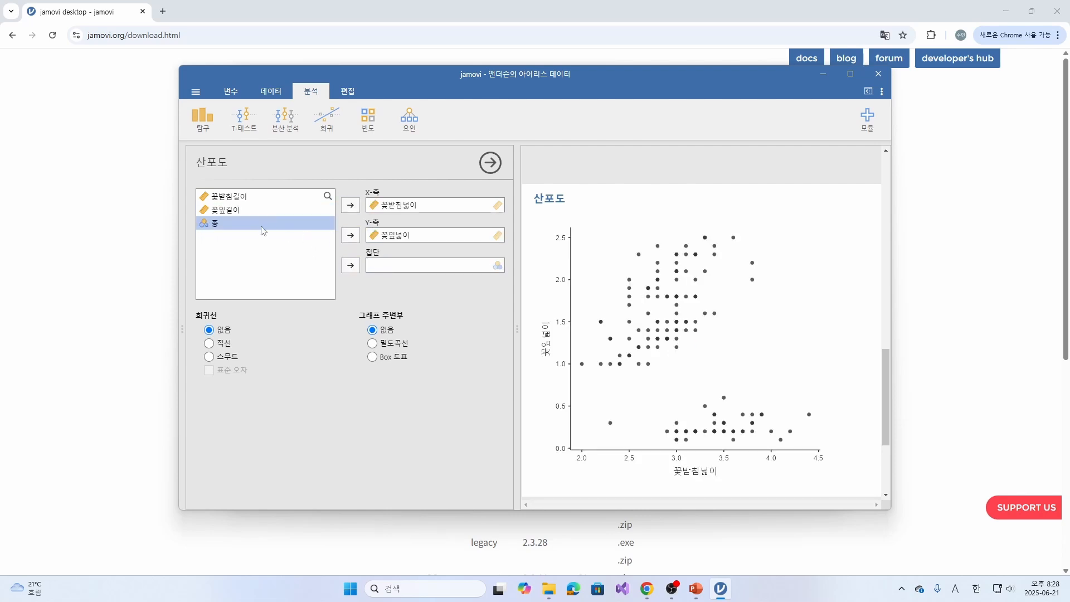
left_click(348, 266)
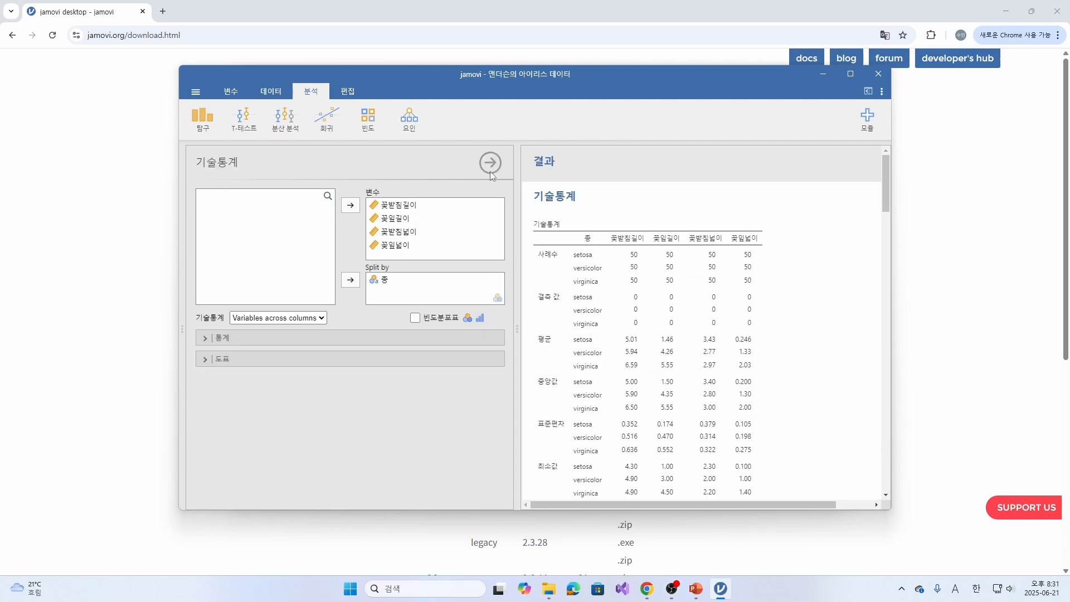
left_click(490, 171)
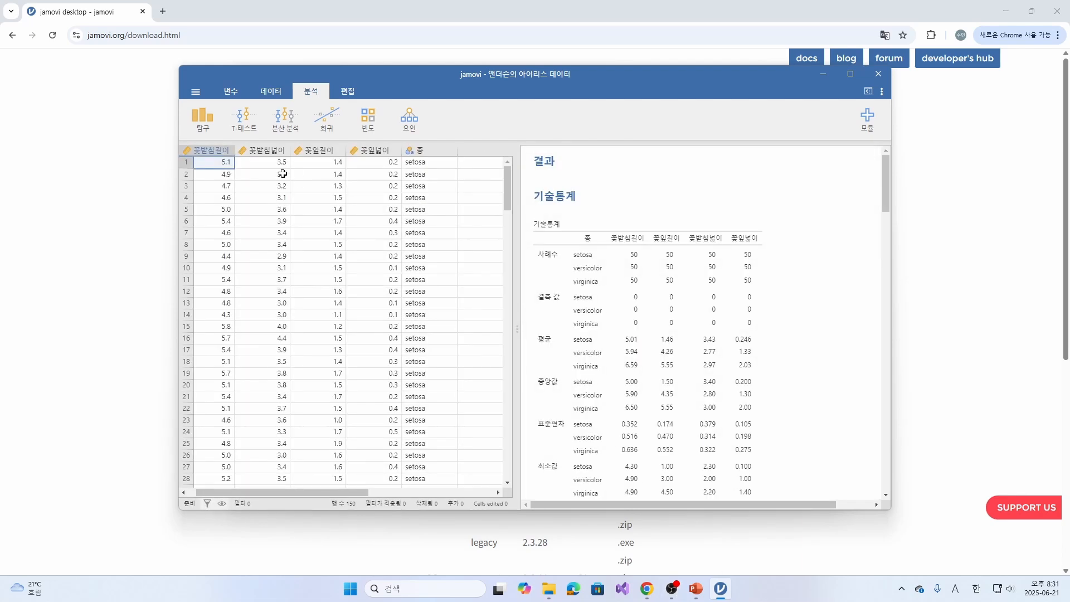
left_click(205, 126)
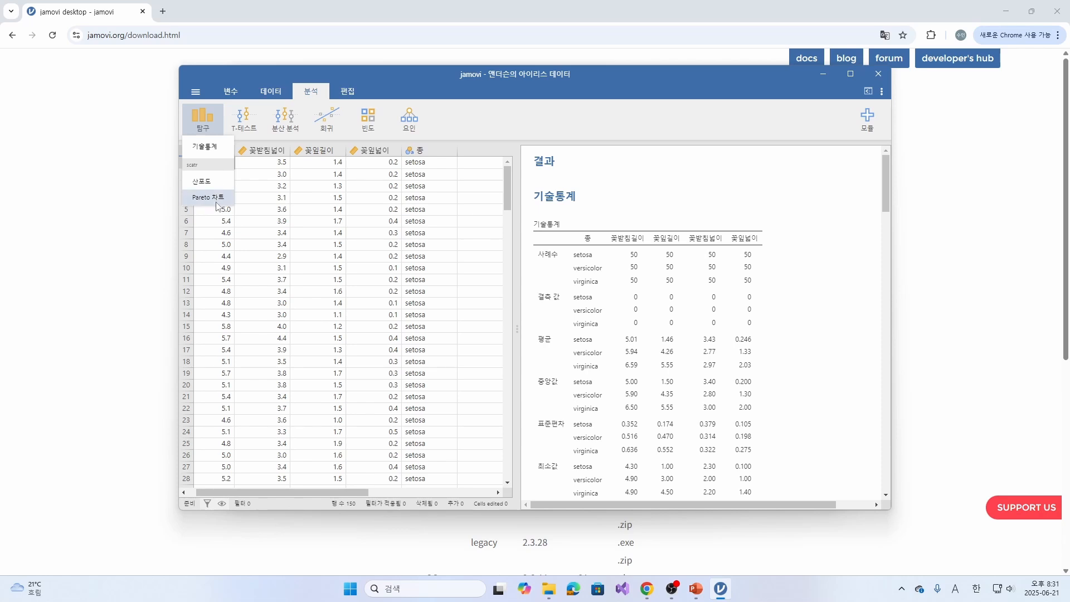
left_click(241, 122)
left_click(297, 121)
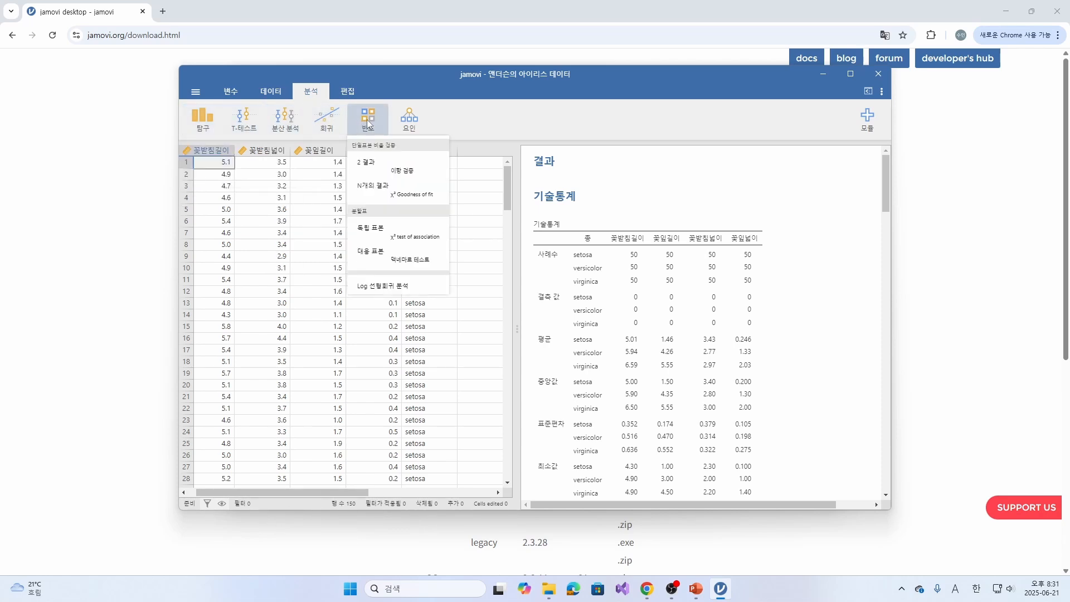
mouse_move(403, 117)
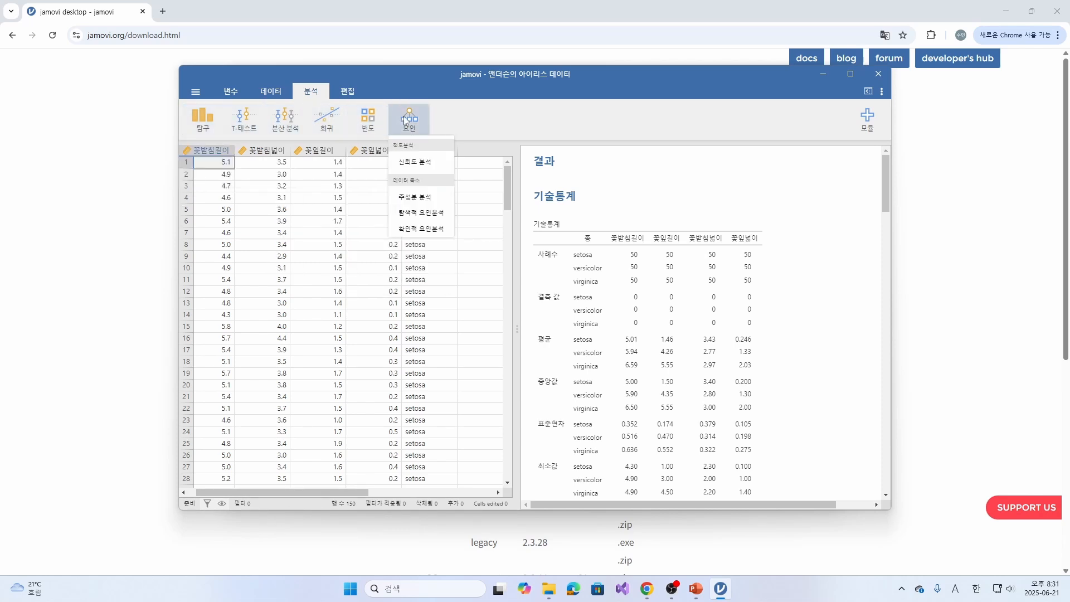
left_click(477, 129)
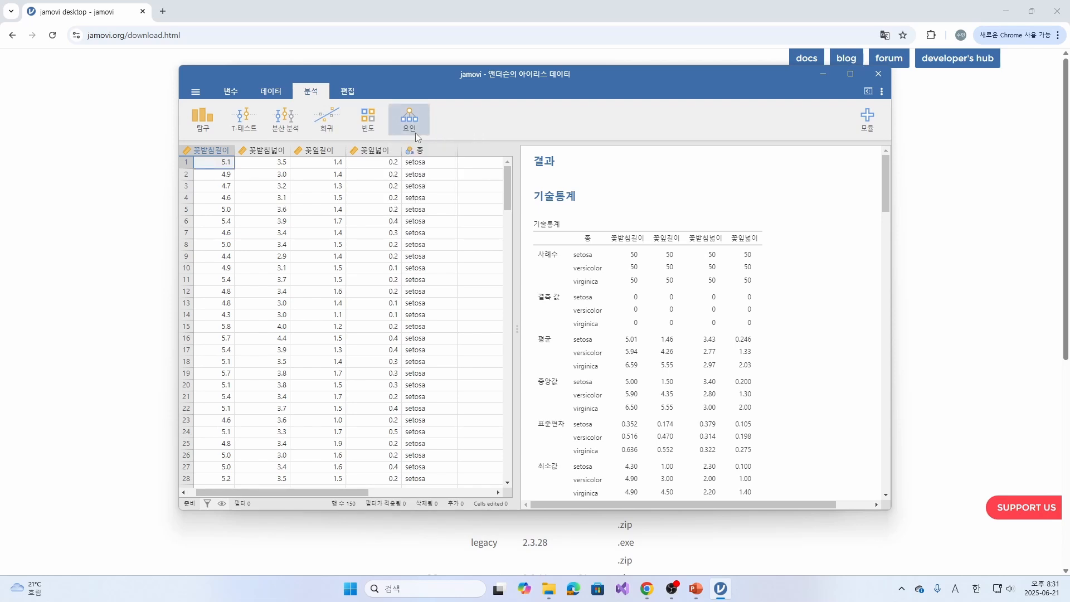
- Run a 단일표본 T 검증 with 꽃받침길이, 꽃받침넓이, 꽃잎길이 and 꽃잎넓이 as 종속변수
left_click(255, 126)
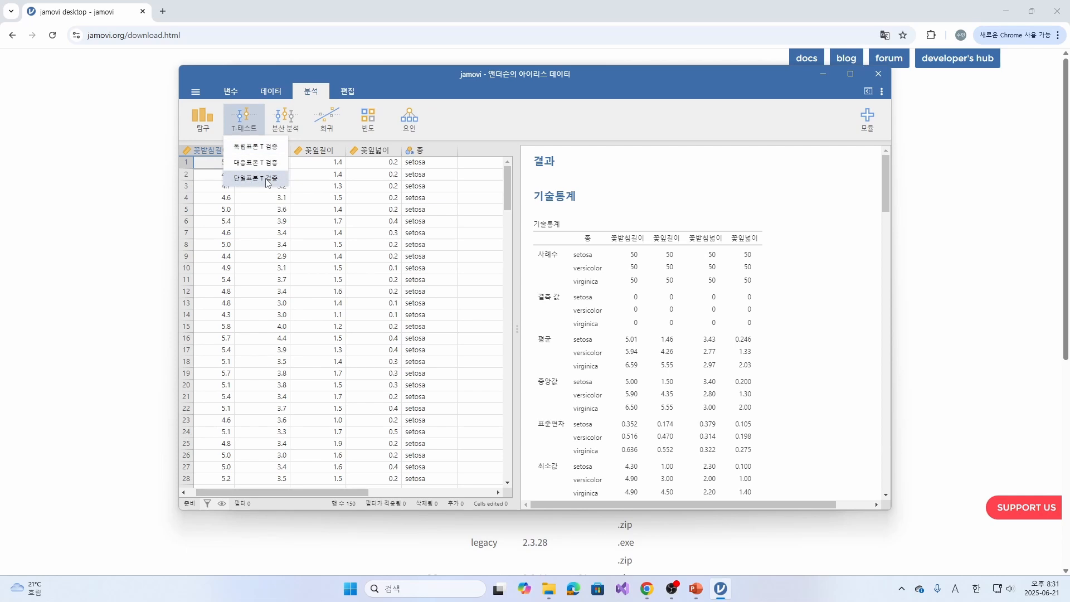
left_click(266, 180)
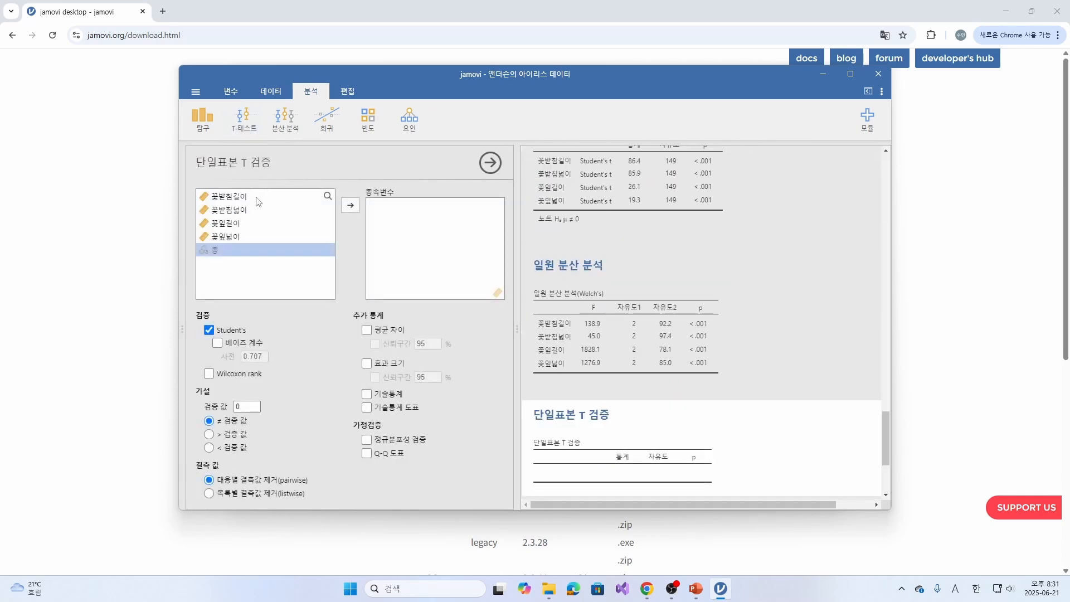
left_click(258, 198)
left_click(350, 206)
left_click(350, 205)
left_click(351, 206)
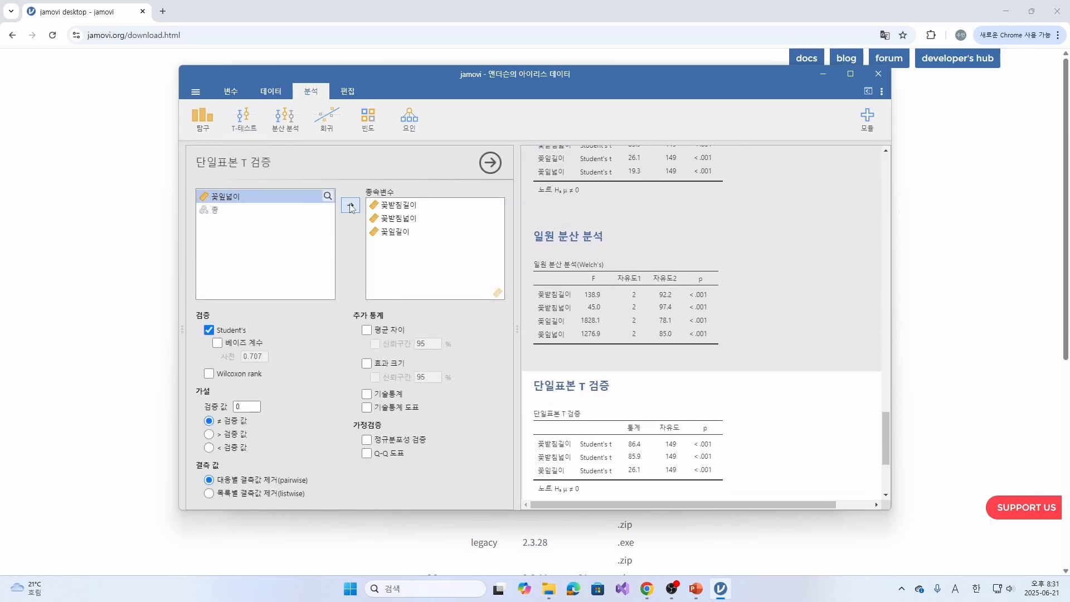
left_click(350, 206)
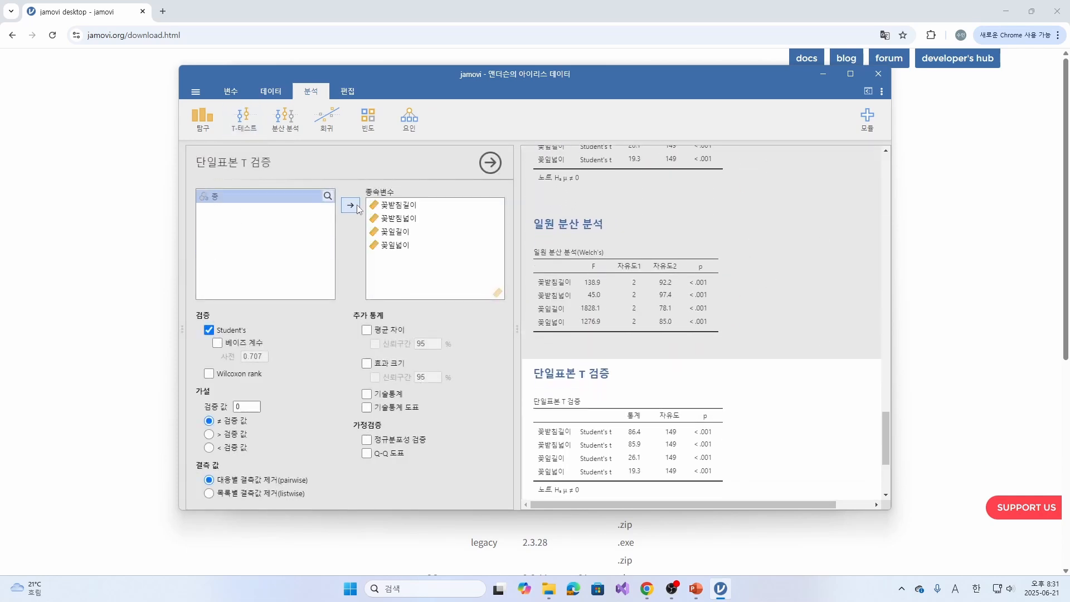
- Run a 분산 분석 with 꽃받침길이 as 종속변수 and 종 as 고정요인
left_click(288, 131)
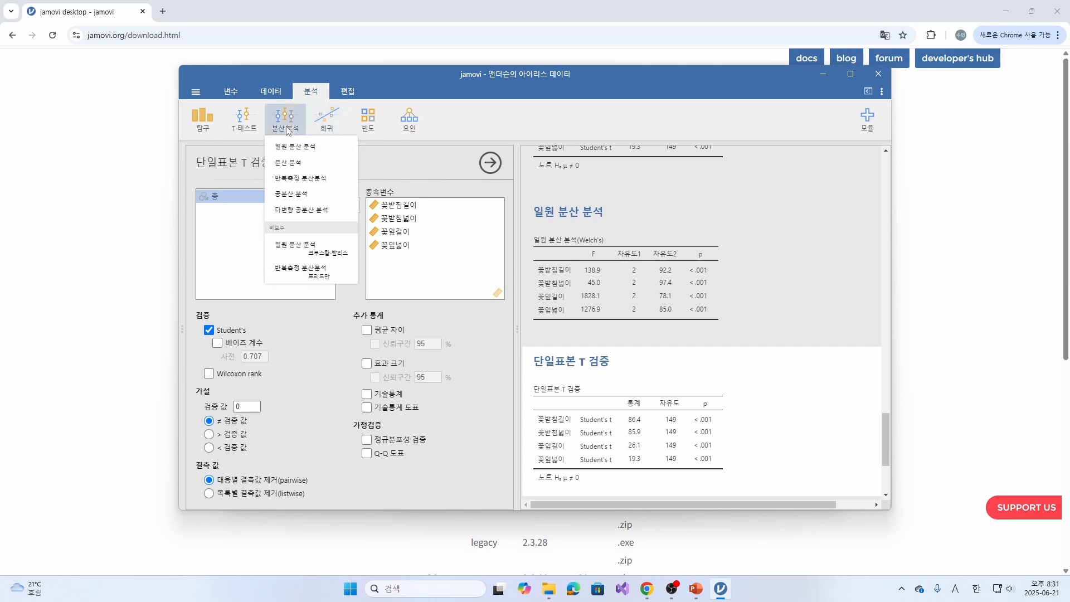
left_click(310, 166)
left_click(306, 199)
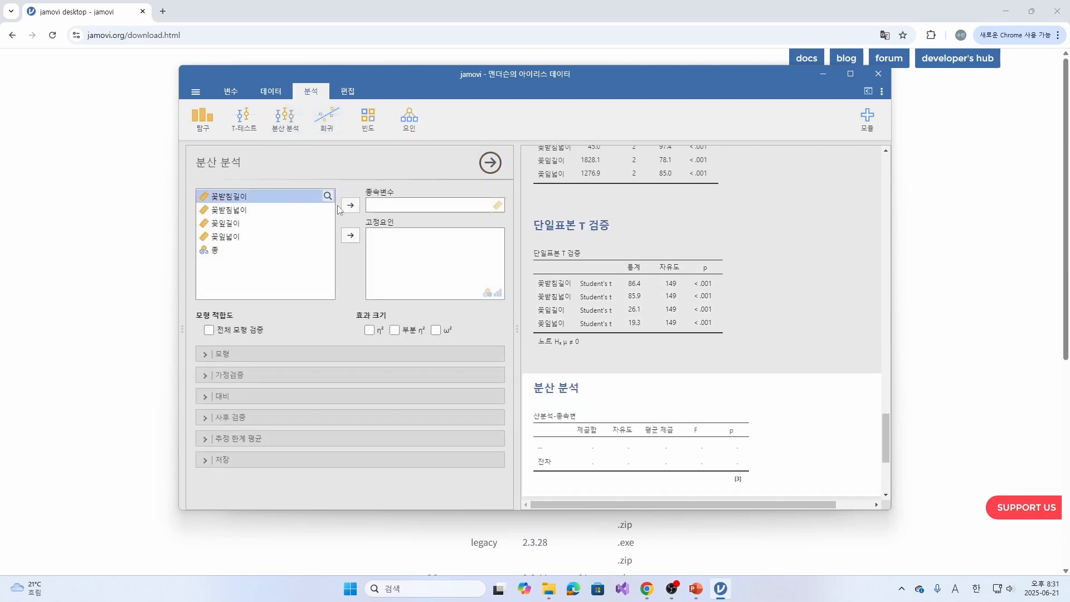
left_click(350, 205)
left_click(301, 236)
left_click(351, 236)
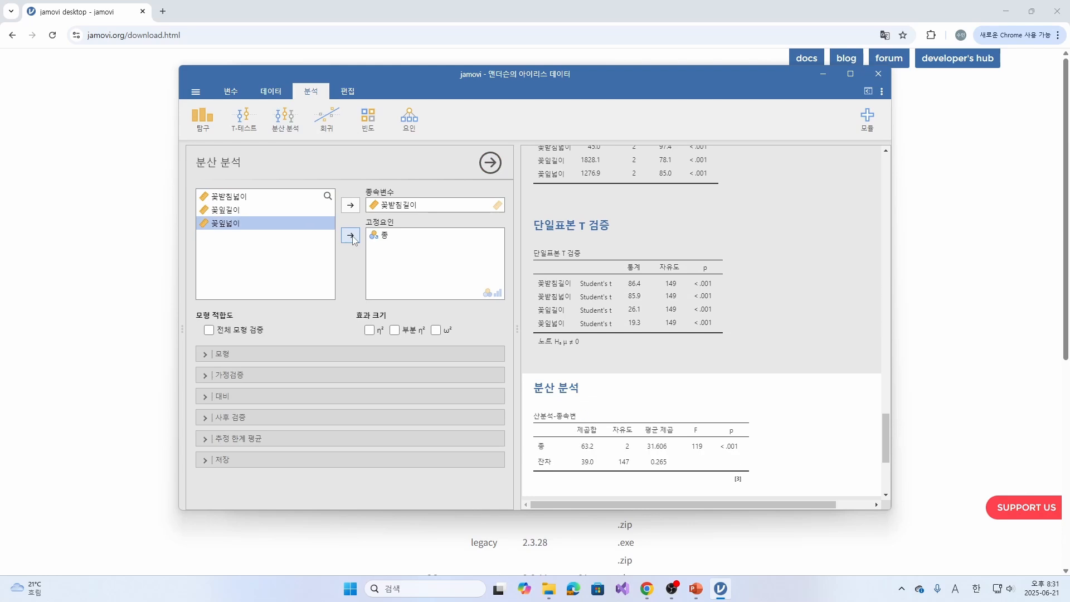
- Add a 상관 행렬 analysis and a 선형 회귀분석 analysis without assigning any variables
left_click(326, 131)
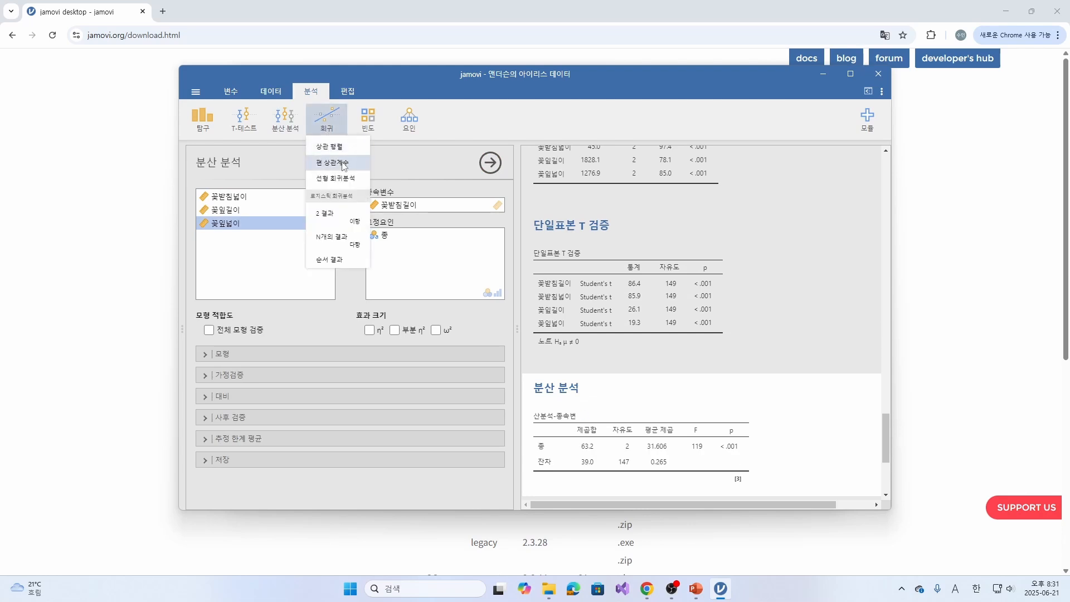
left_click(334, 146)
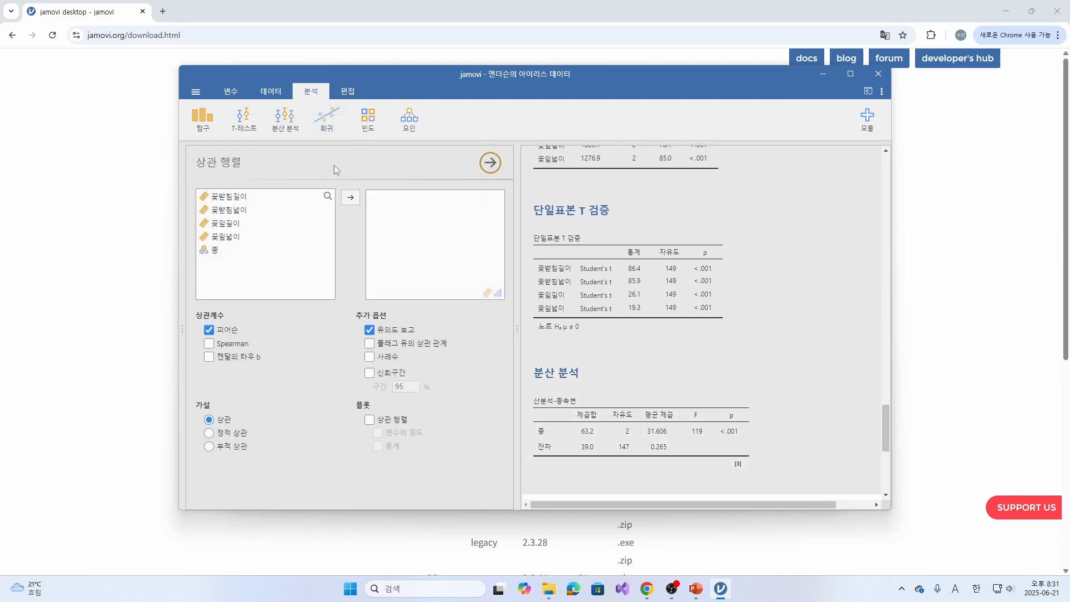
left_click(331, 131)
left_click(329, 179)
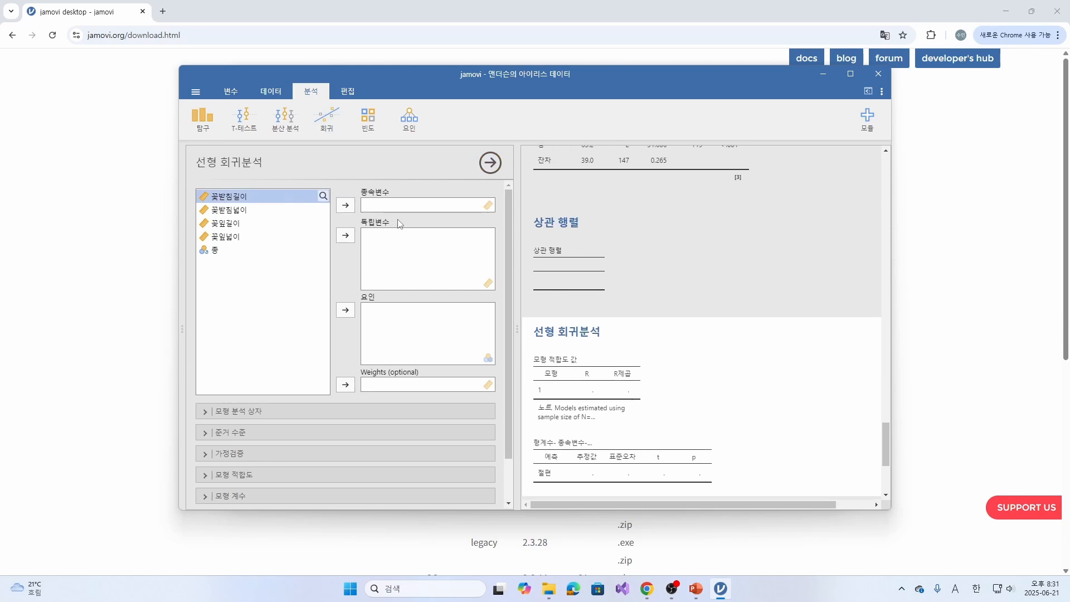
- Look through the modules available in the 자모비 라이브러리 and close the library
left_click(863, 122)
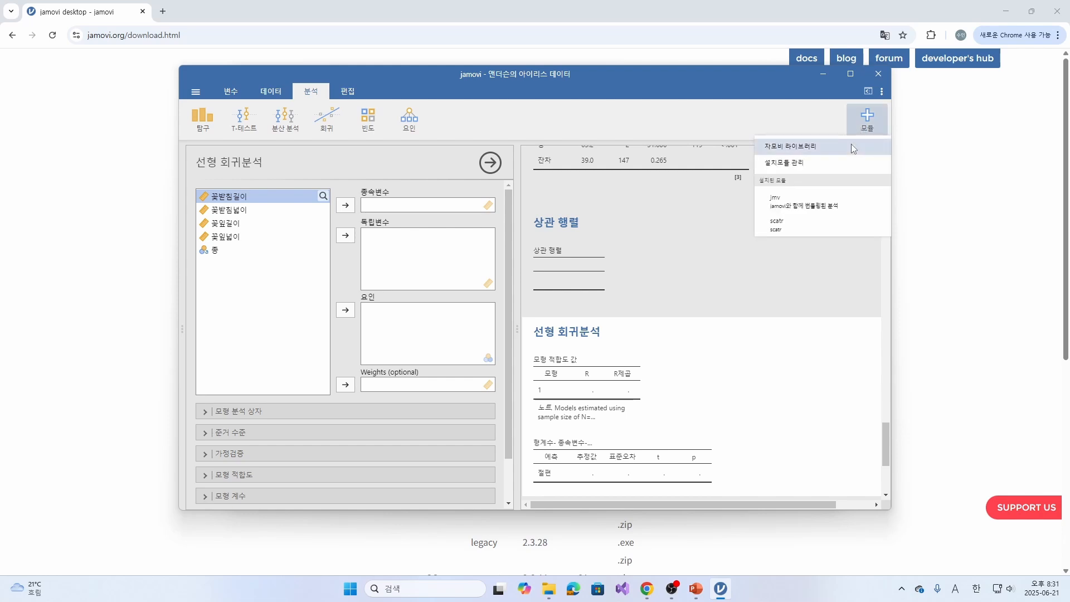
left_click(851, 144)
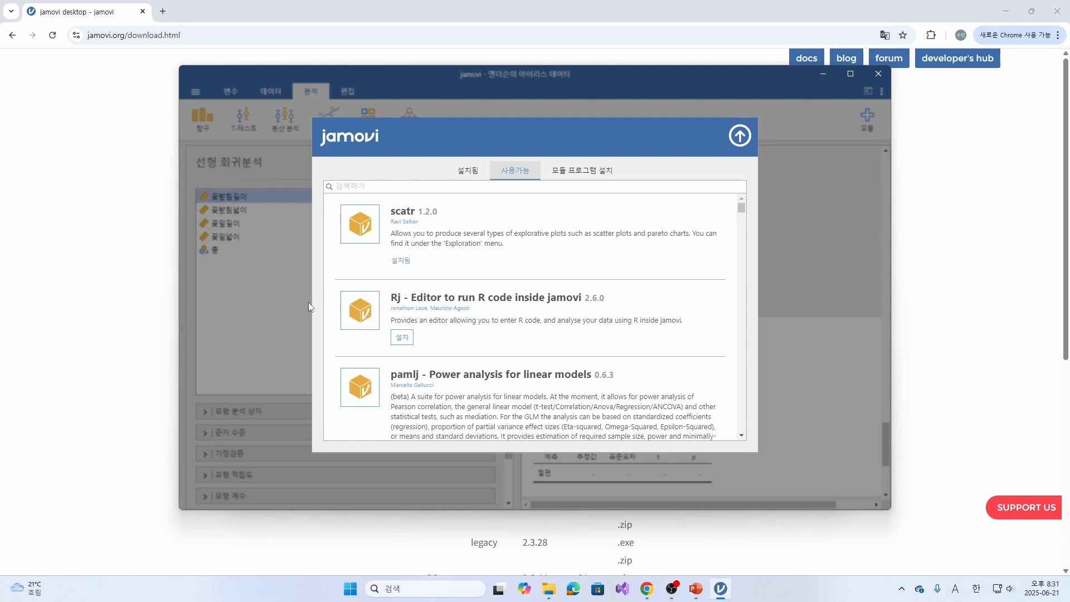
left_click(740, 137)
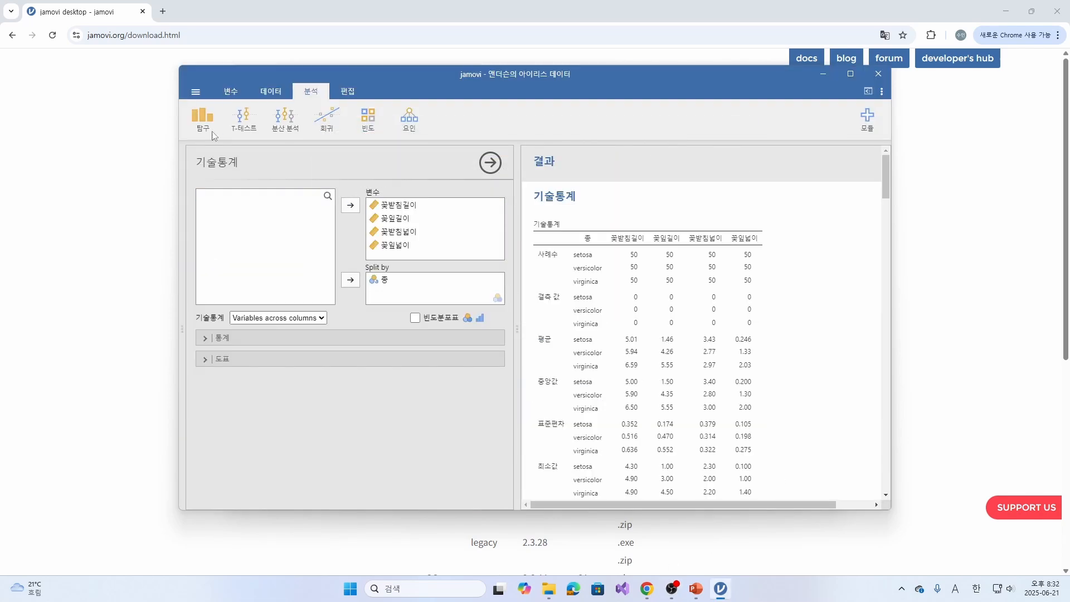
- Show the data sheet, view the files offered by 특수 파일 불러오기, and close the file view
left_click(259, 92)
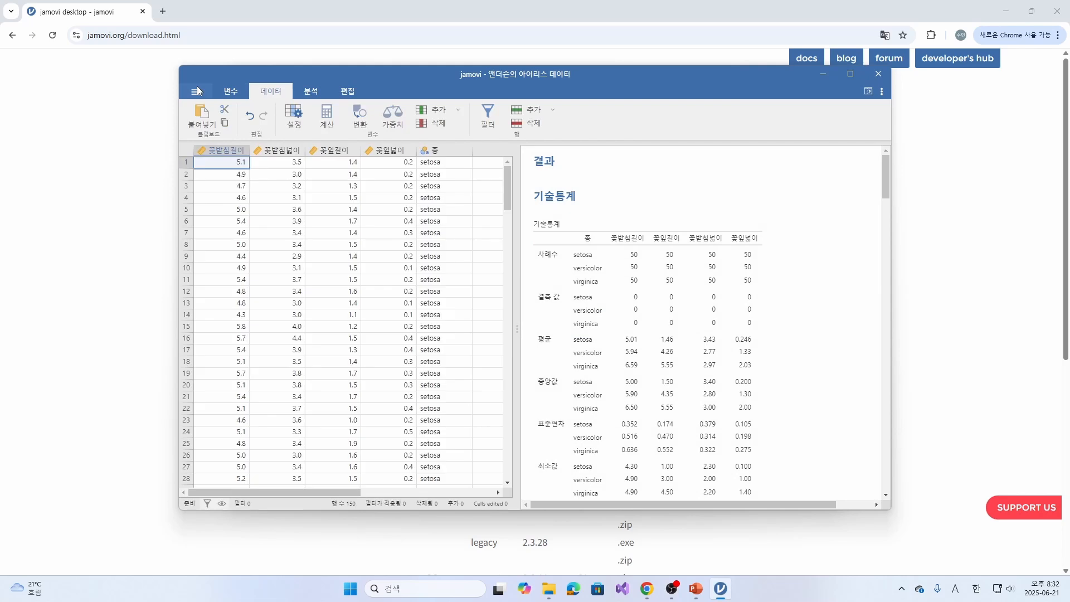
left_click(196, 90)
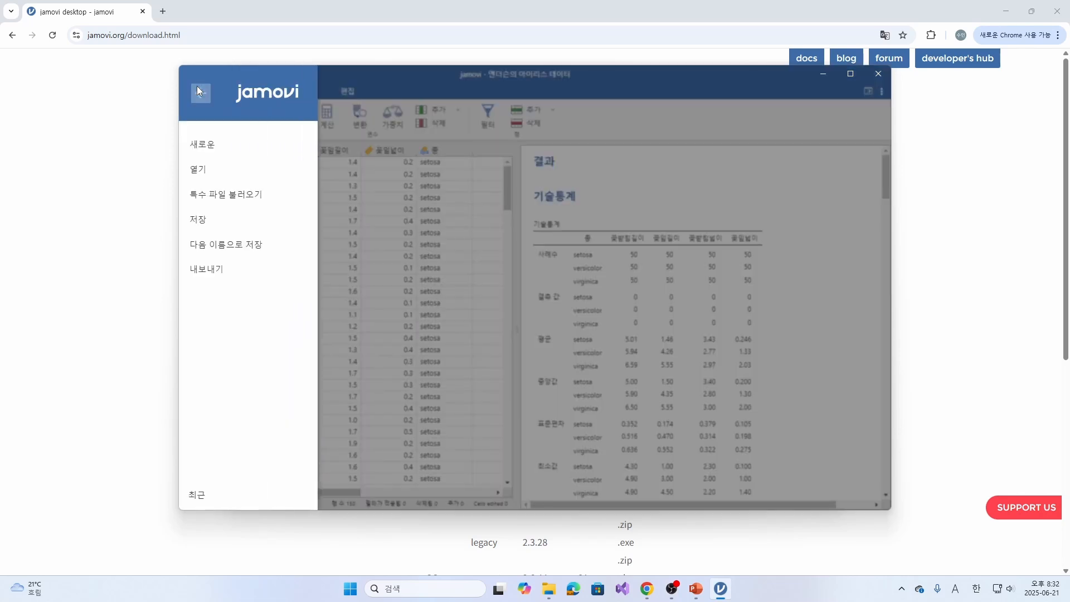
left_click(230, 195)
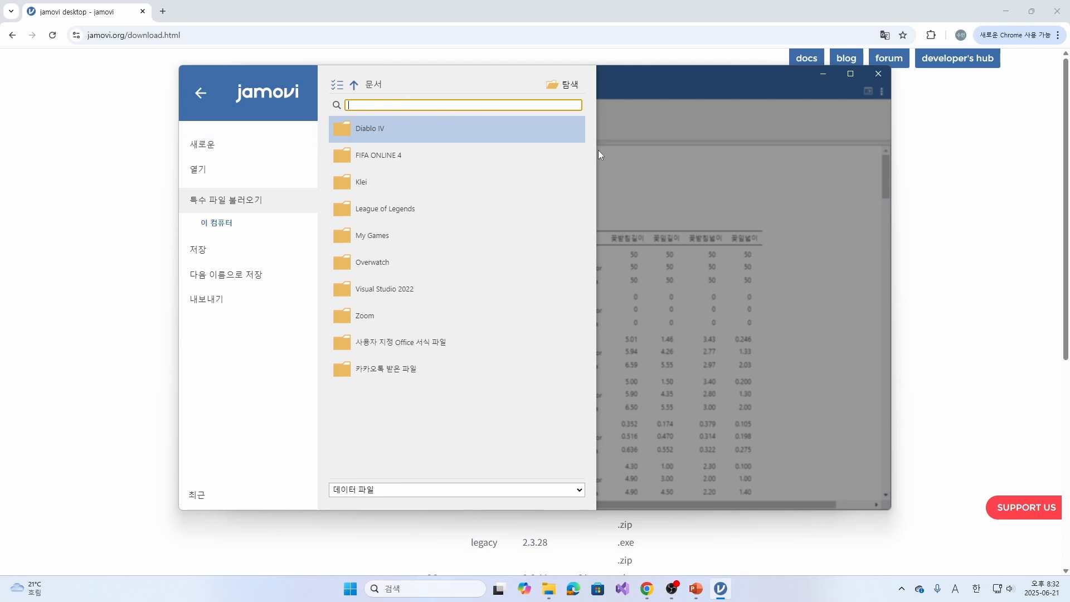
left_click(669, 298)
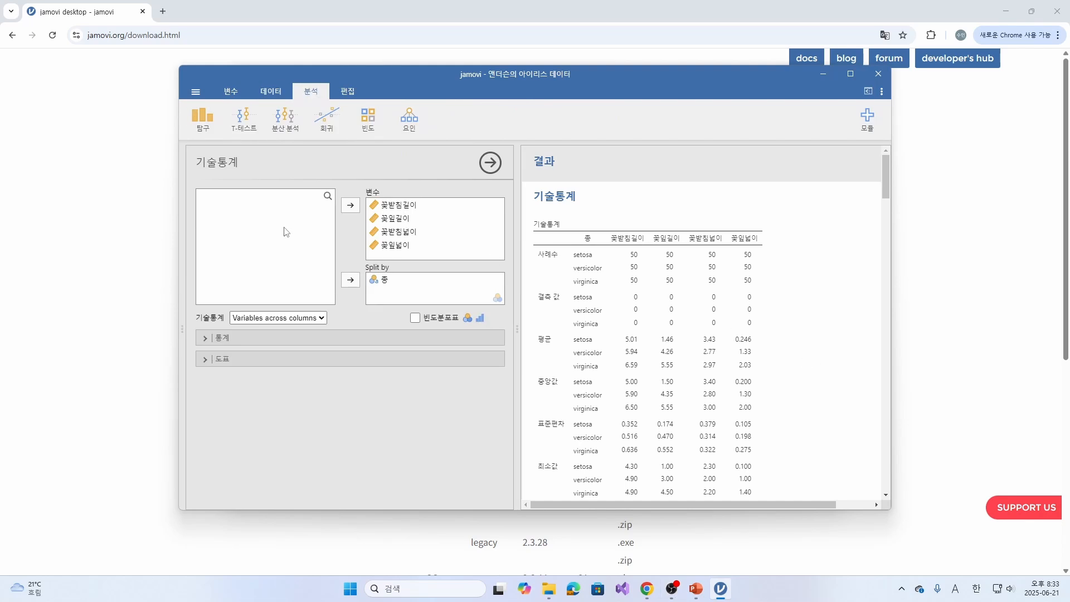
- Check the analyses offered under 탐구 and T-테스트, and return to the data sheet
left_click(206, 117)
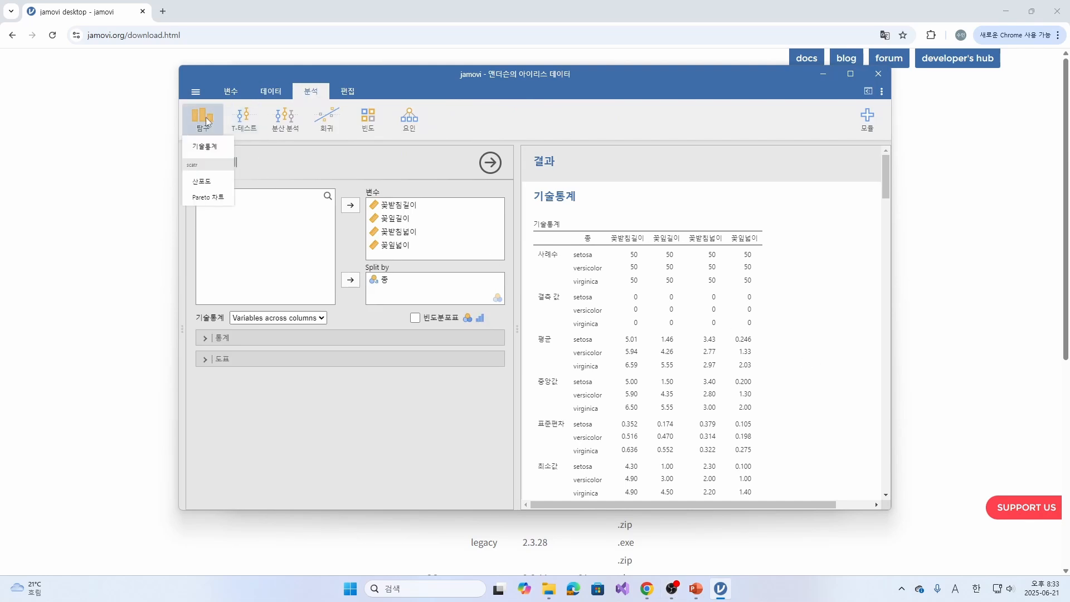
left_click(249, 121)
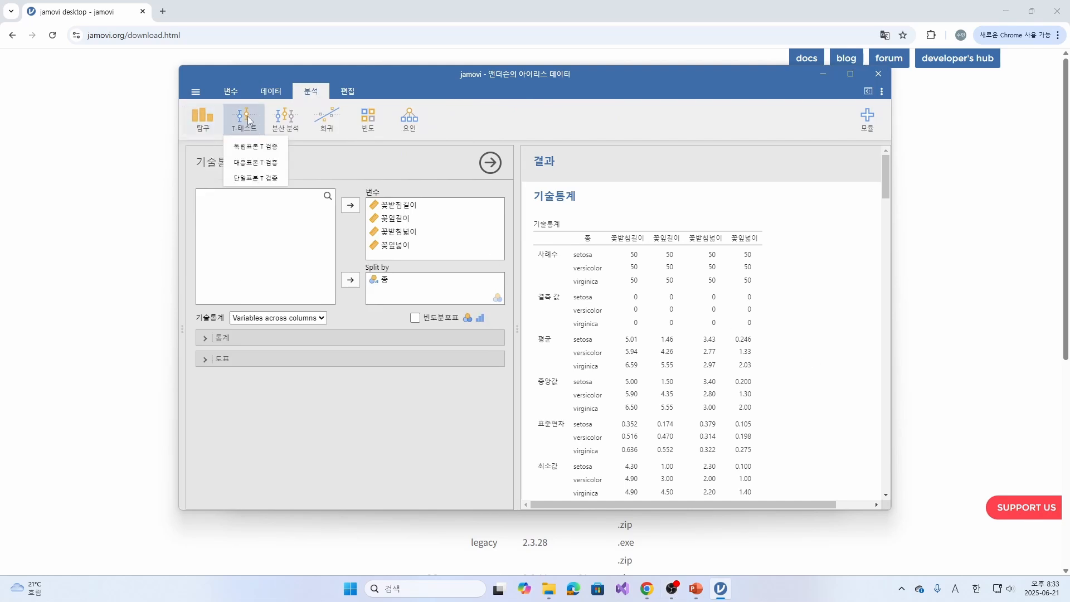
left_click(267, 91)
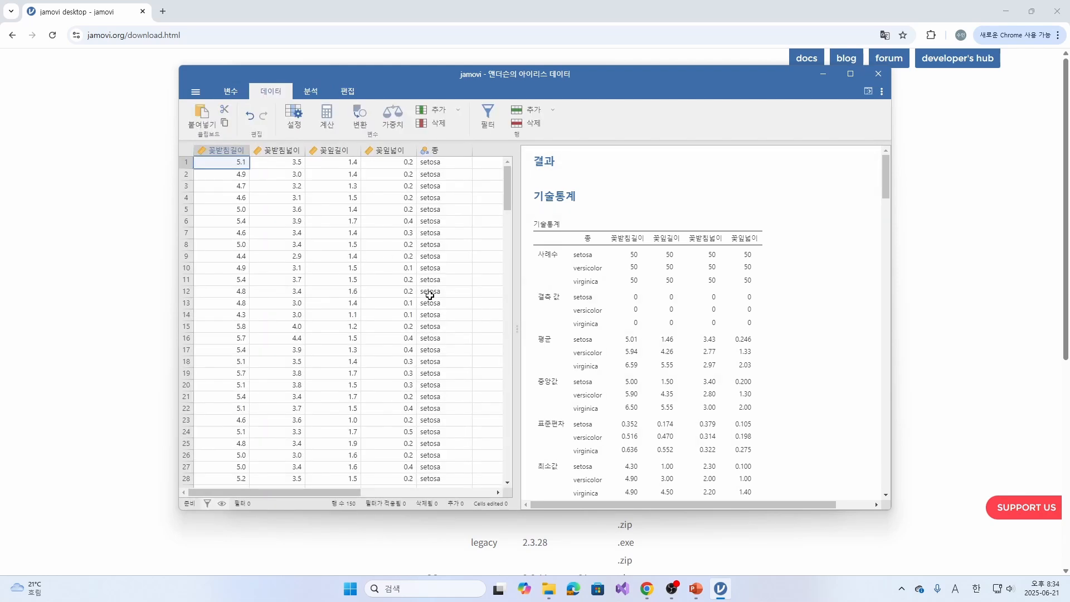